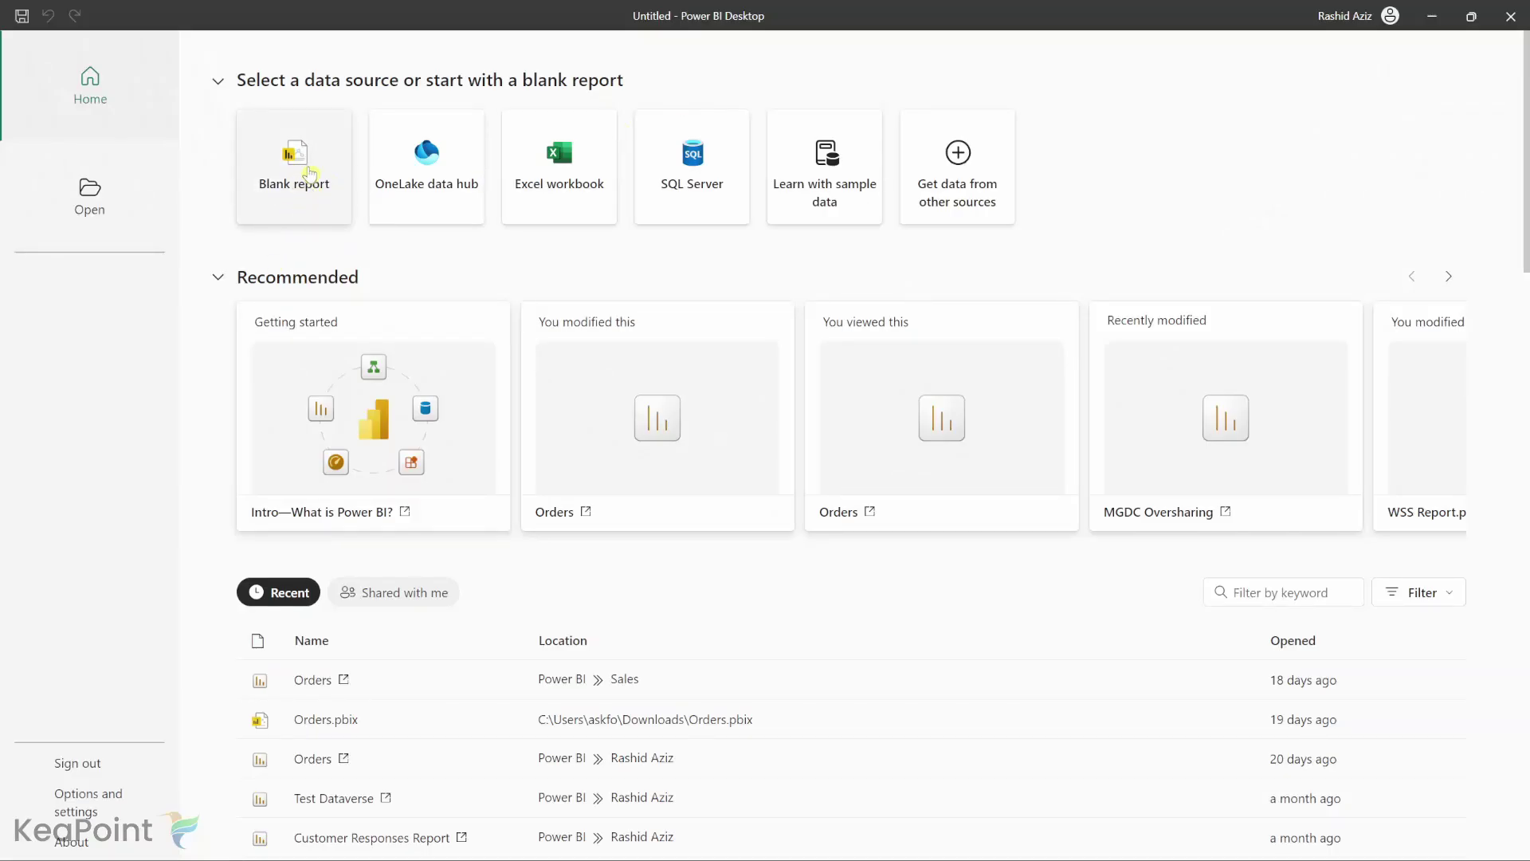
# Start a blank report and choose the JSON connector from the full data source catalogue.
pyautogui.click(310, 173)
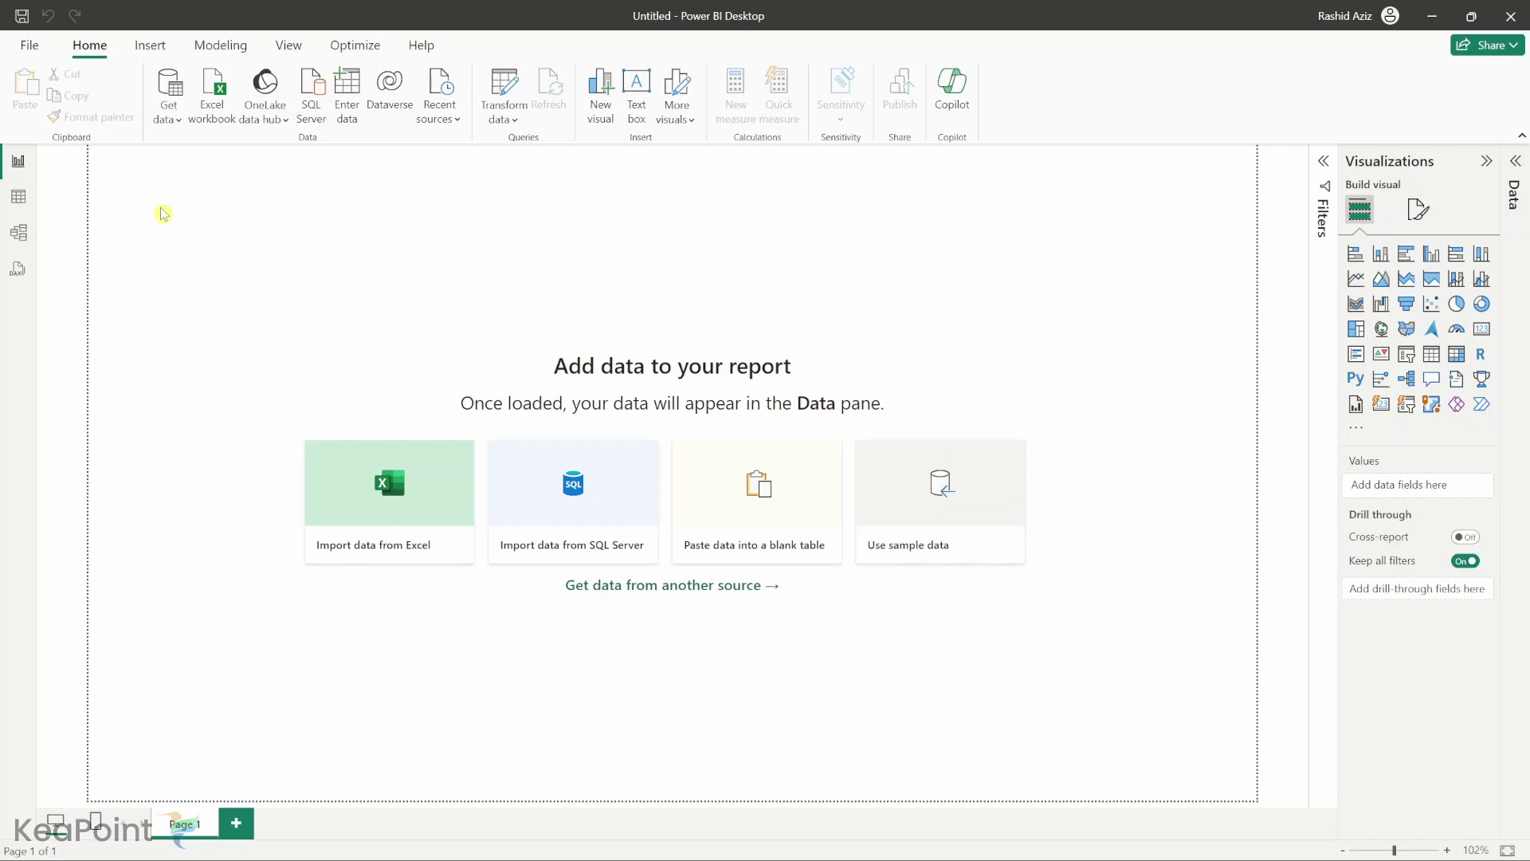
pyautogui.click(169, 130)
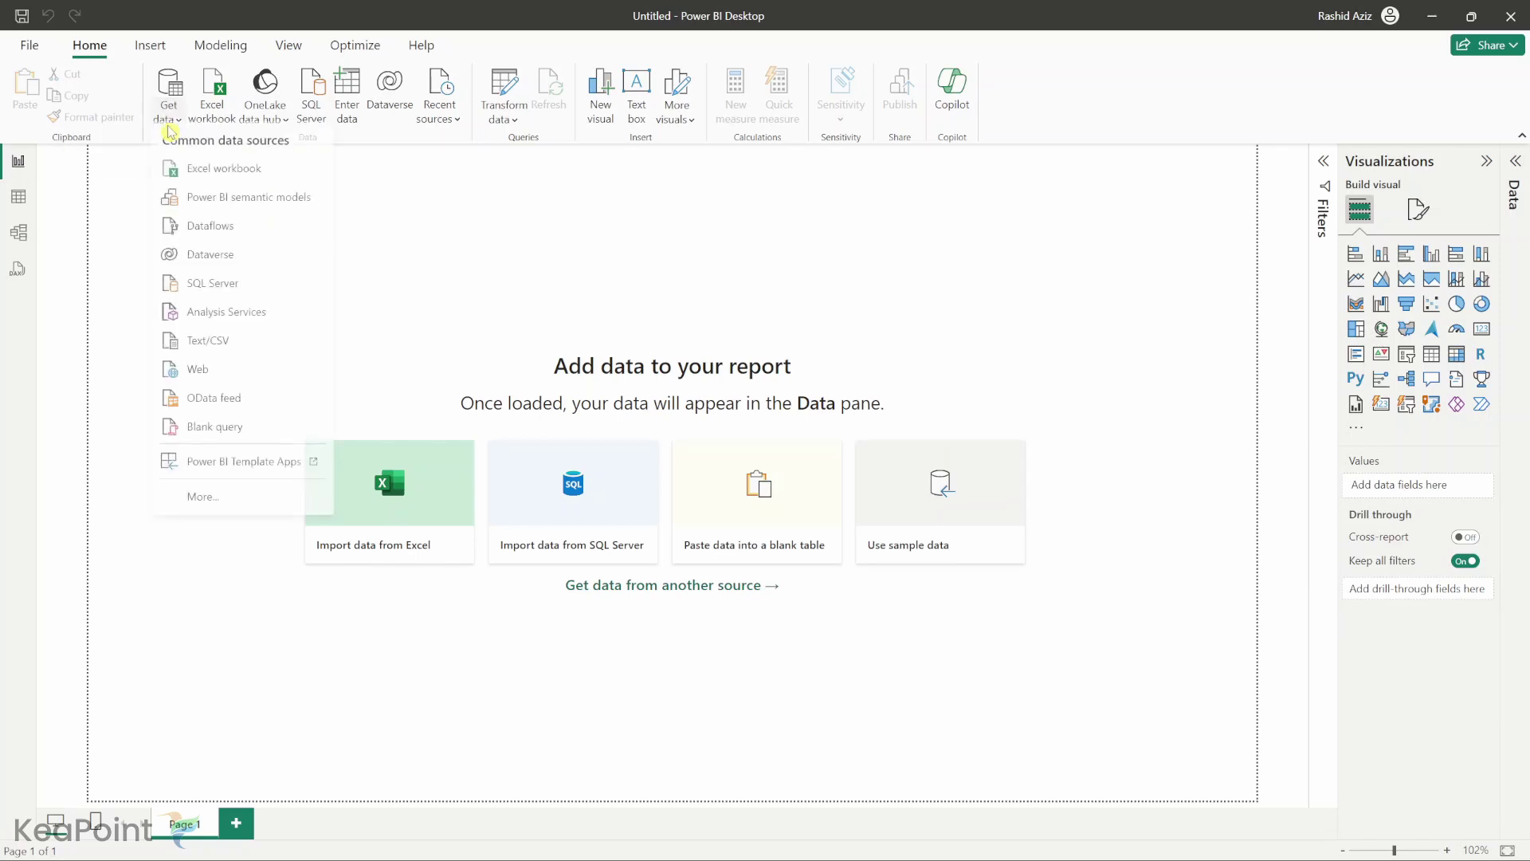
pyautogui.click(199, 509)
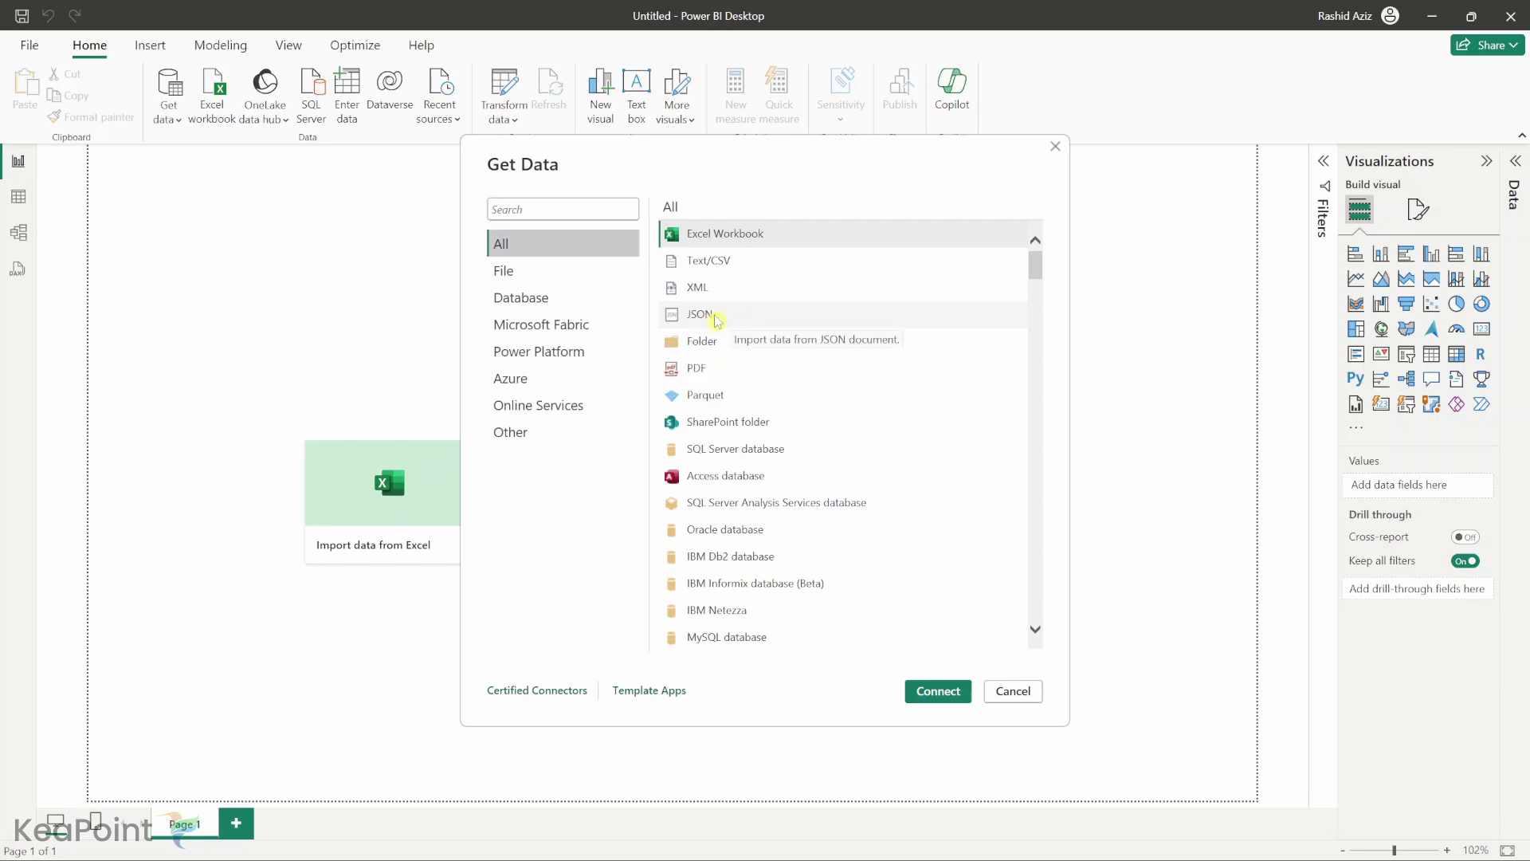
pyautogui.click(577, 207)
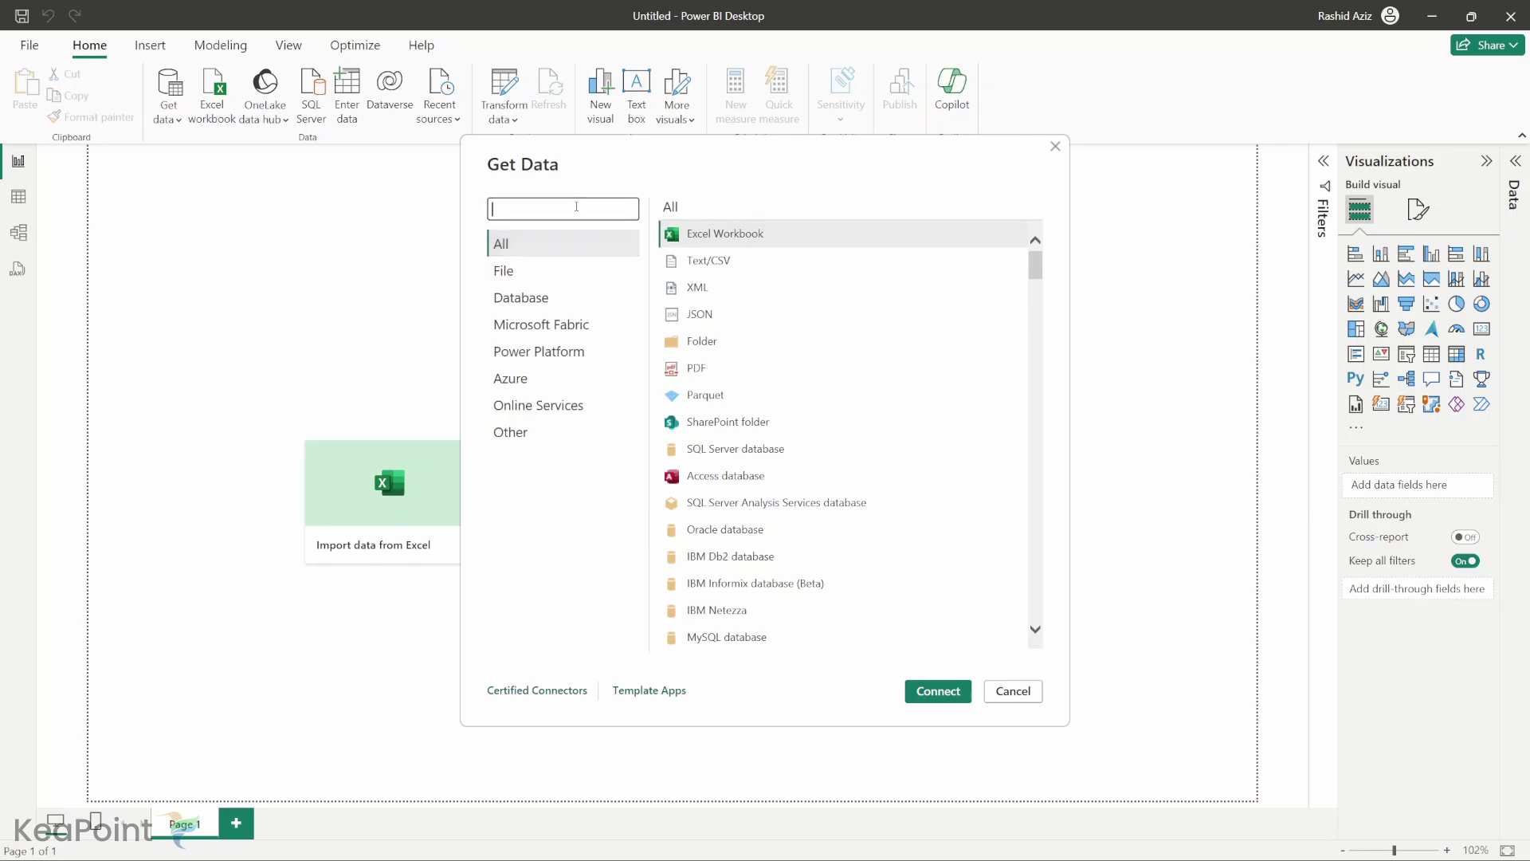
pyautogui.write('json')
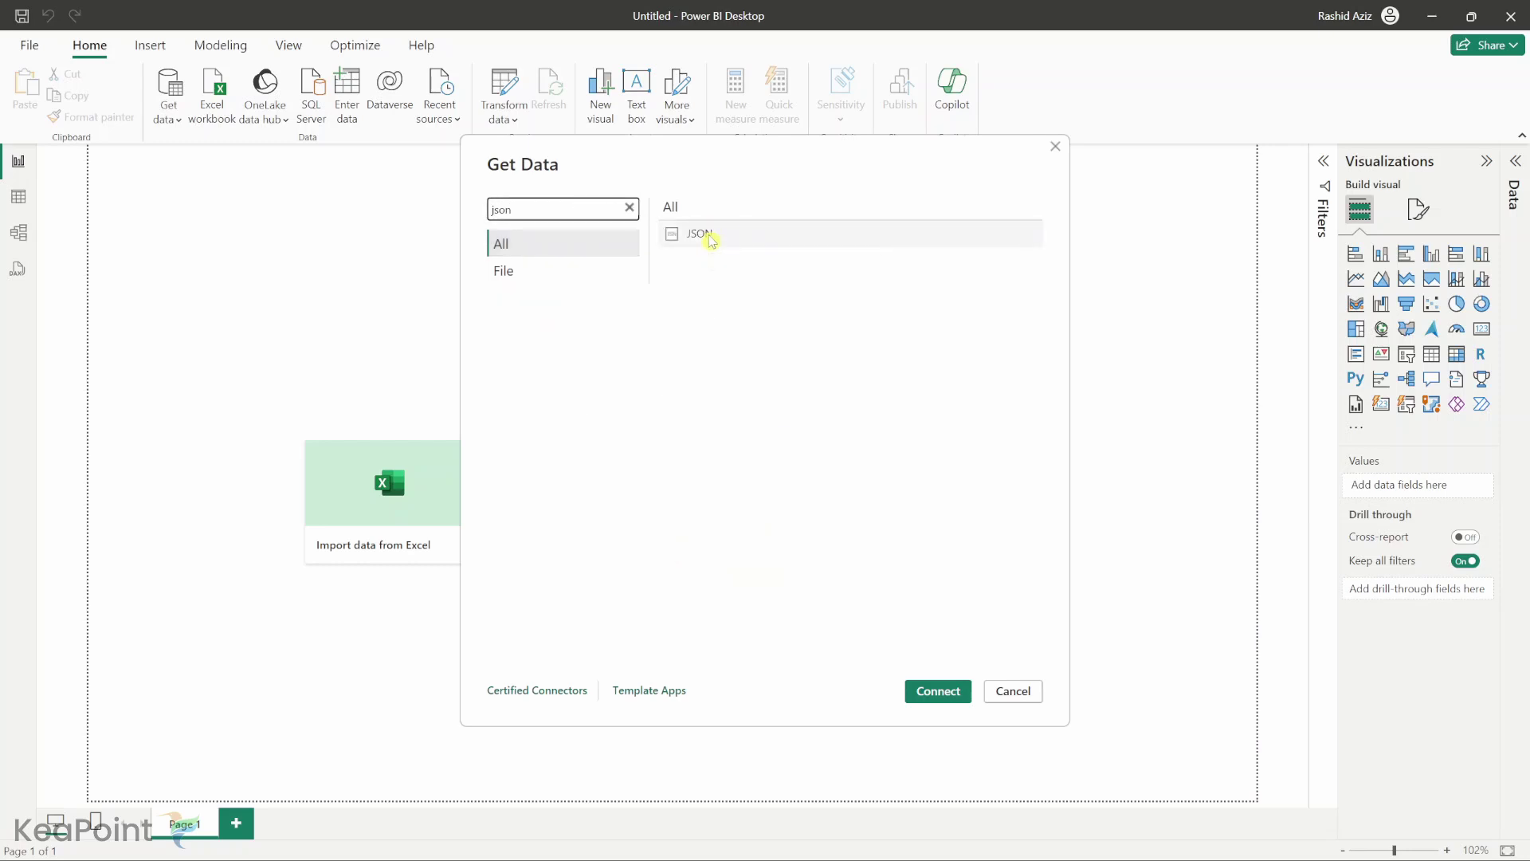
pyautogui.click(706, 235)
pyautogui.click(929, 689)
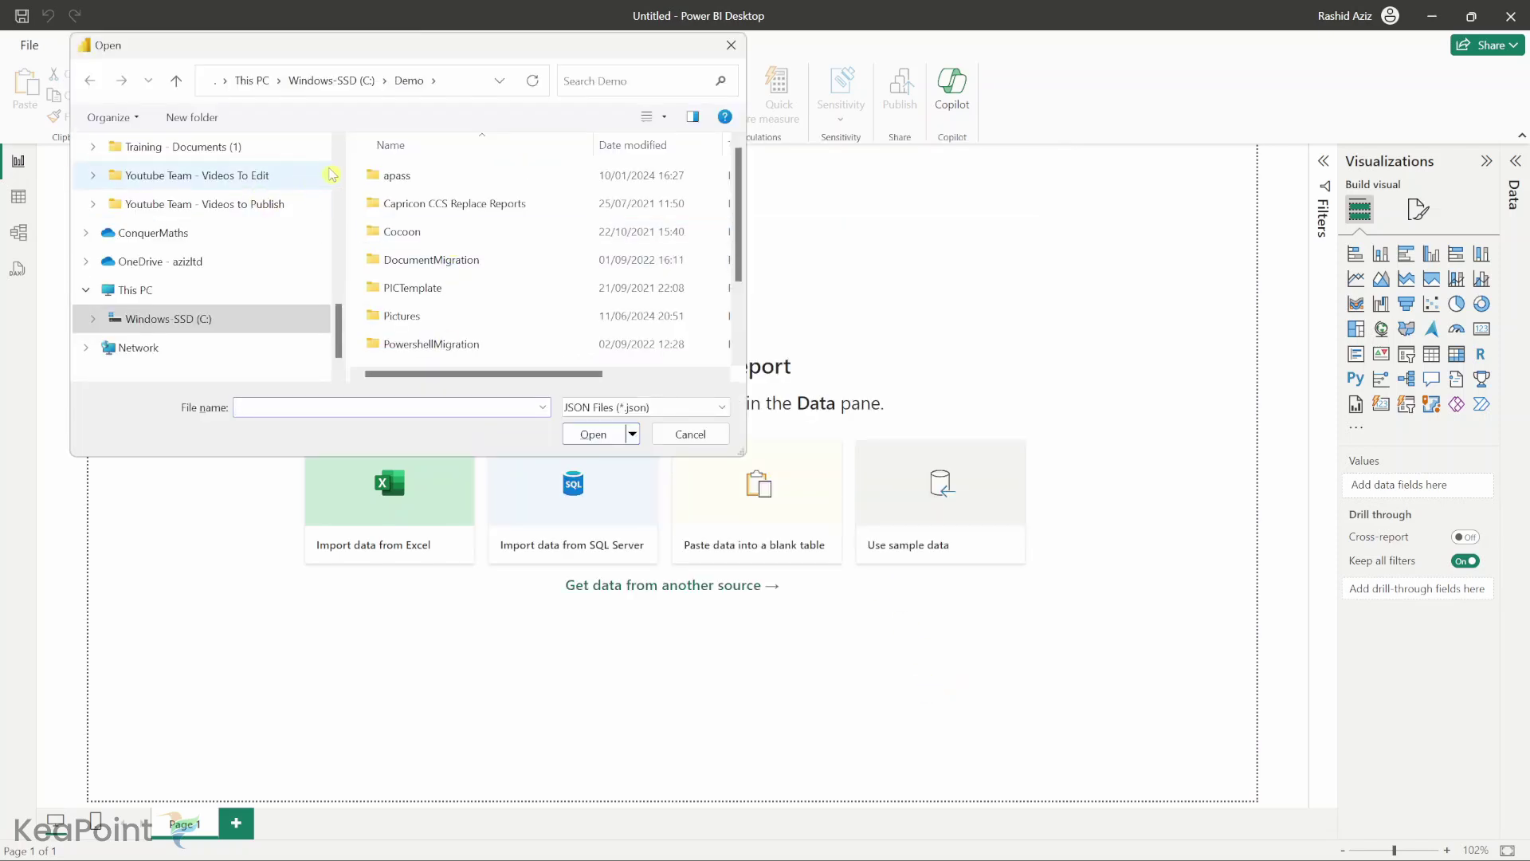
# Open the sample4 JSON file from C:\Demo in Power Query Editor.
pyautogui.scroll(-2, 476, 297)
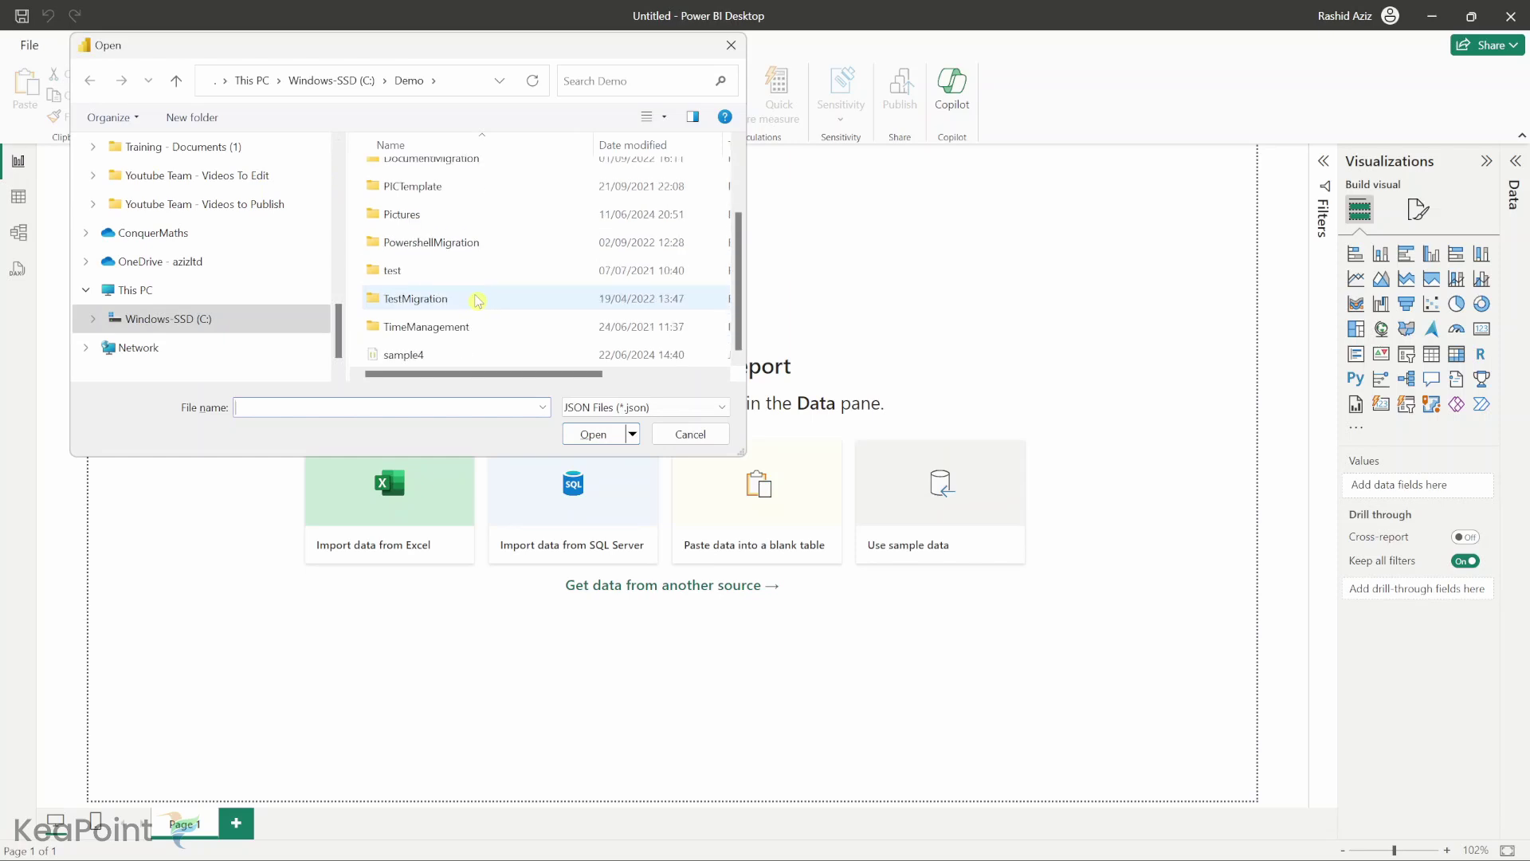
pyautogui.click(412, 360)
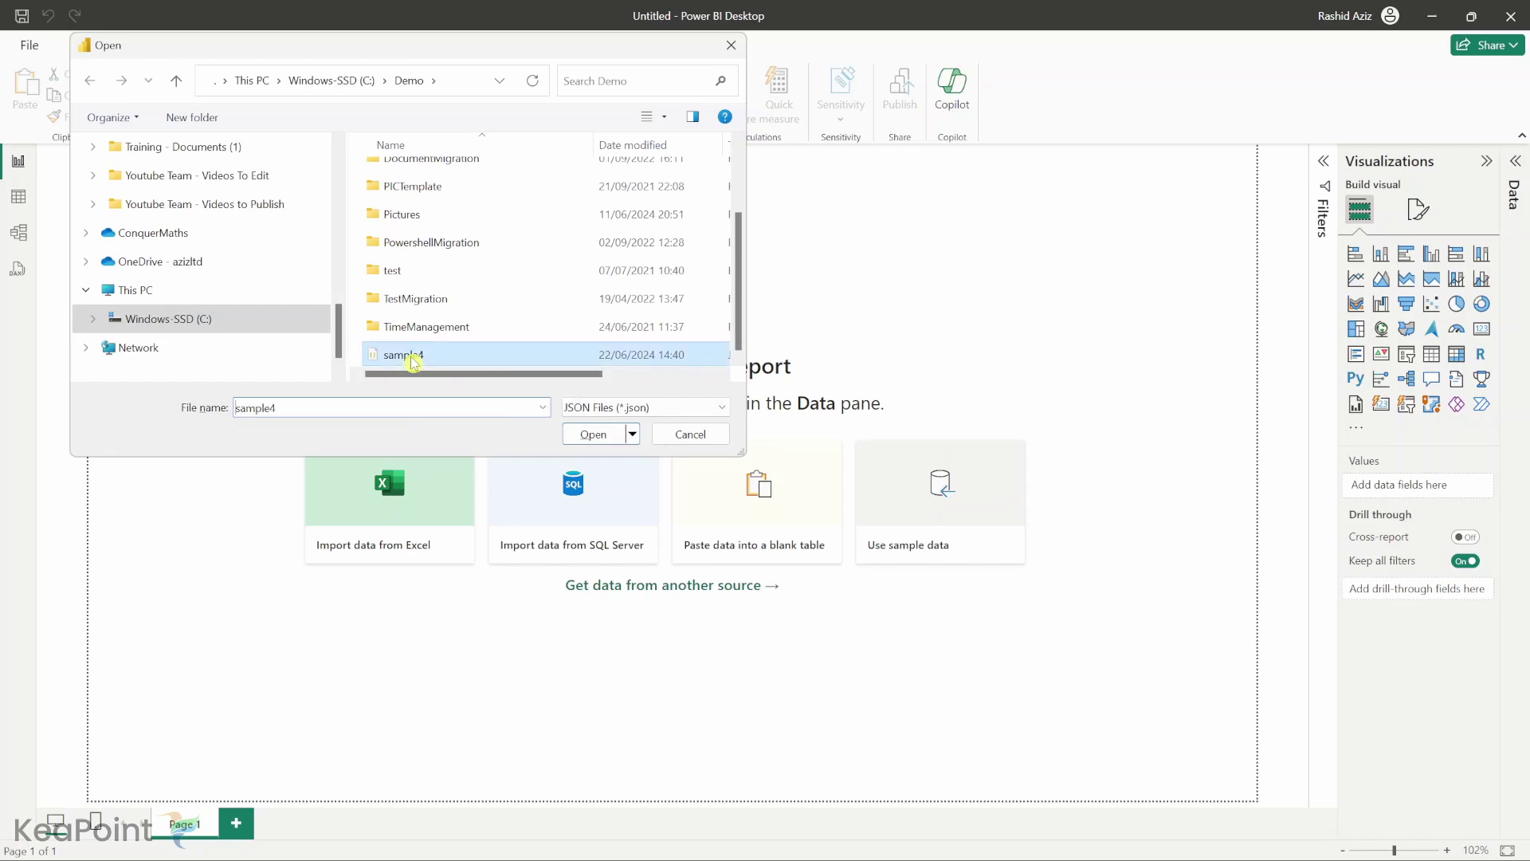
pyautogui.click(604, 437)
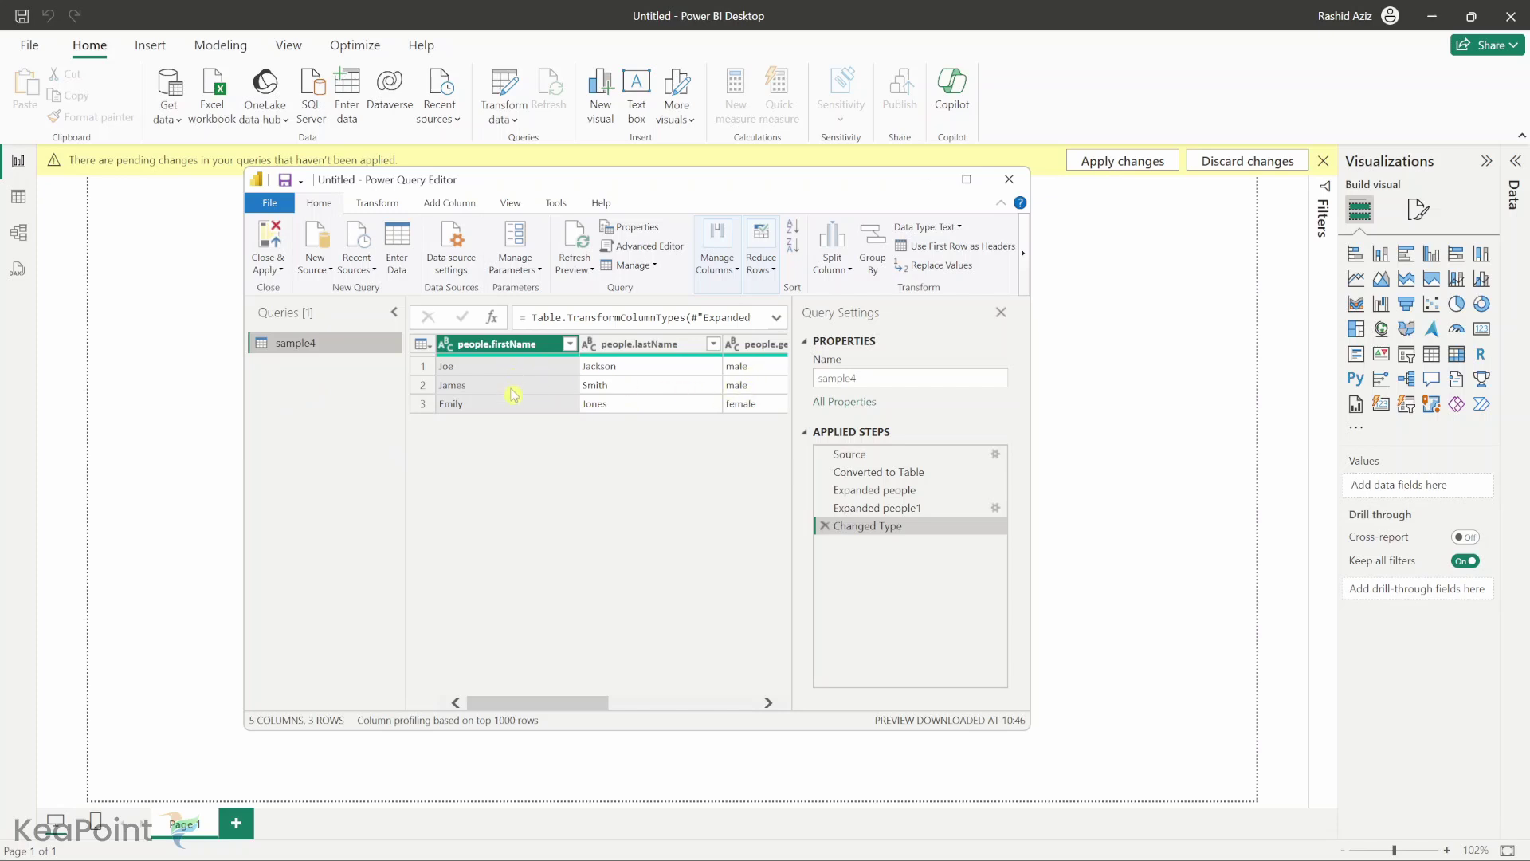
# Confirm the Source step points to C:\Demo\sample4.json, then Close & Apply the sample4 query.
pyautogui.click(918, 458)
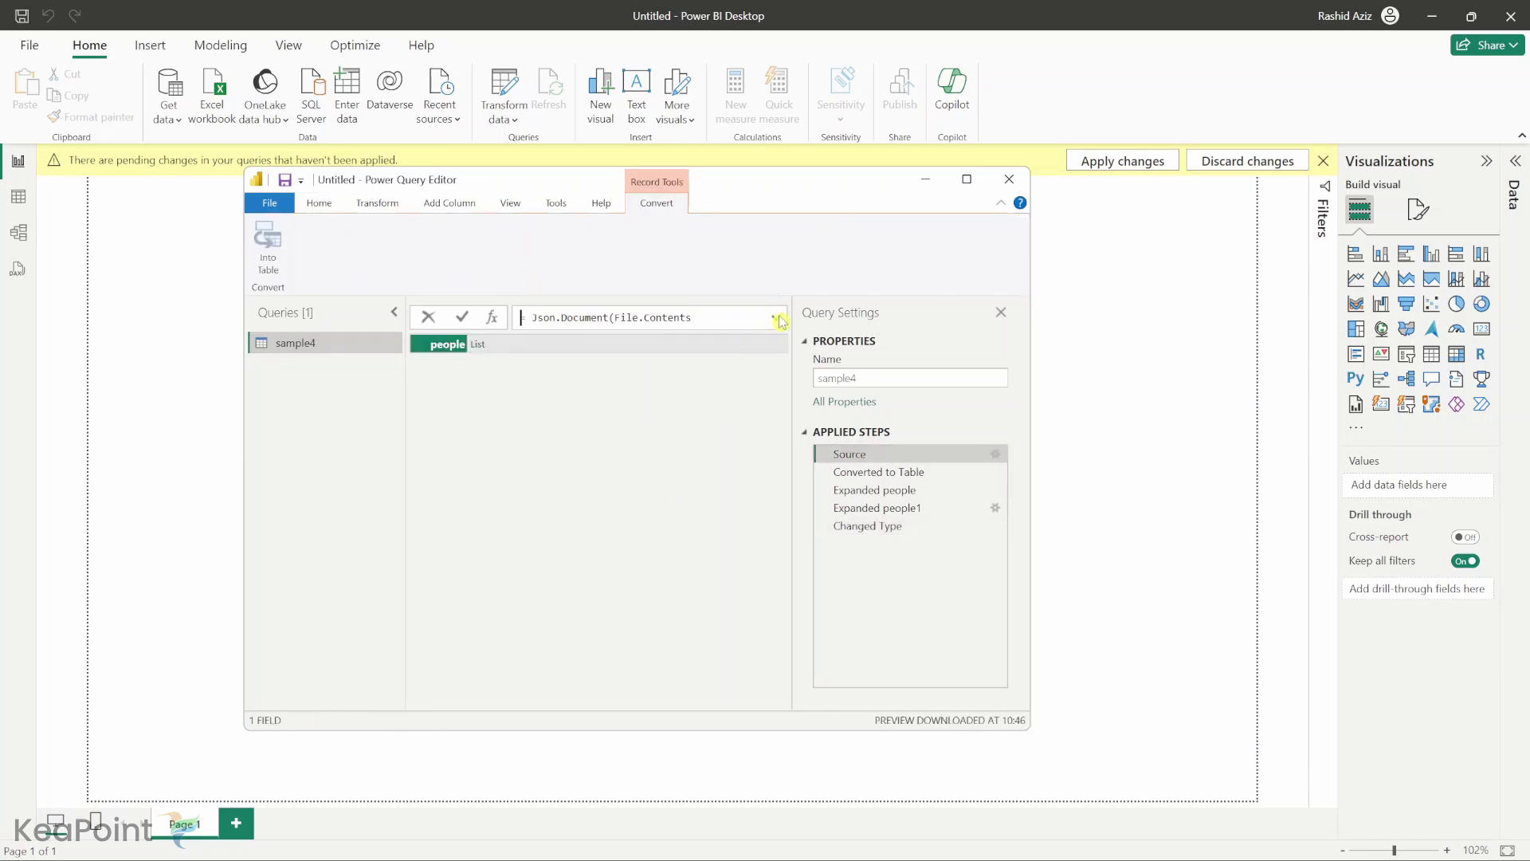
pyautogui.click(776, 318)
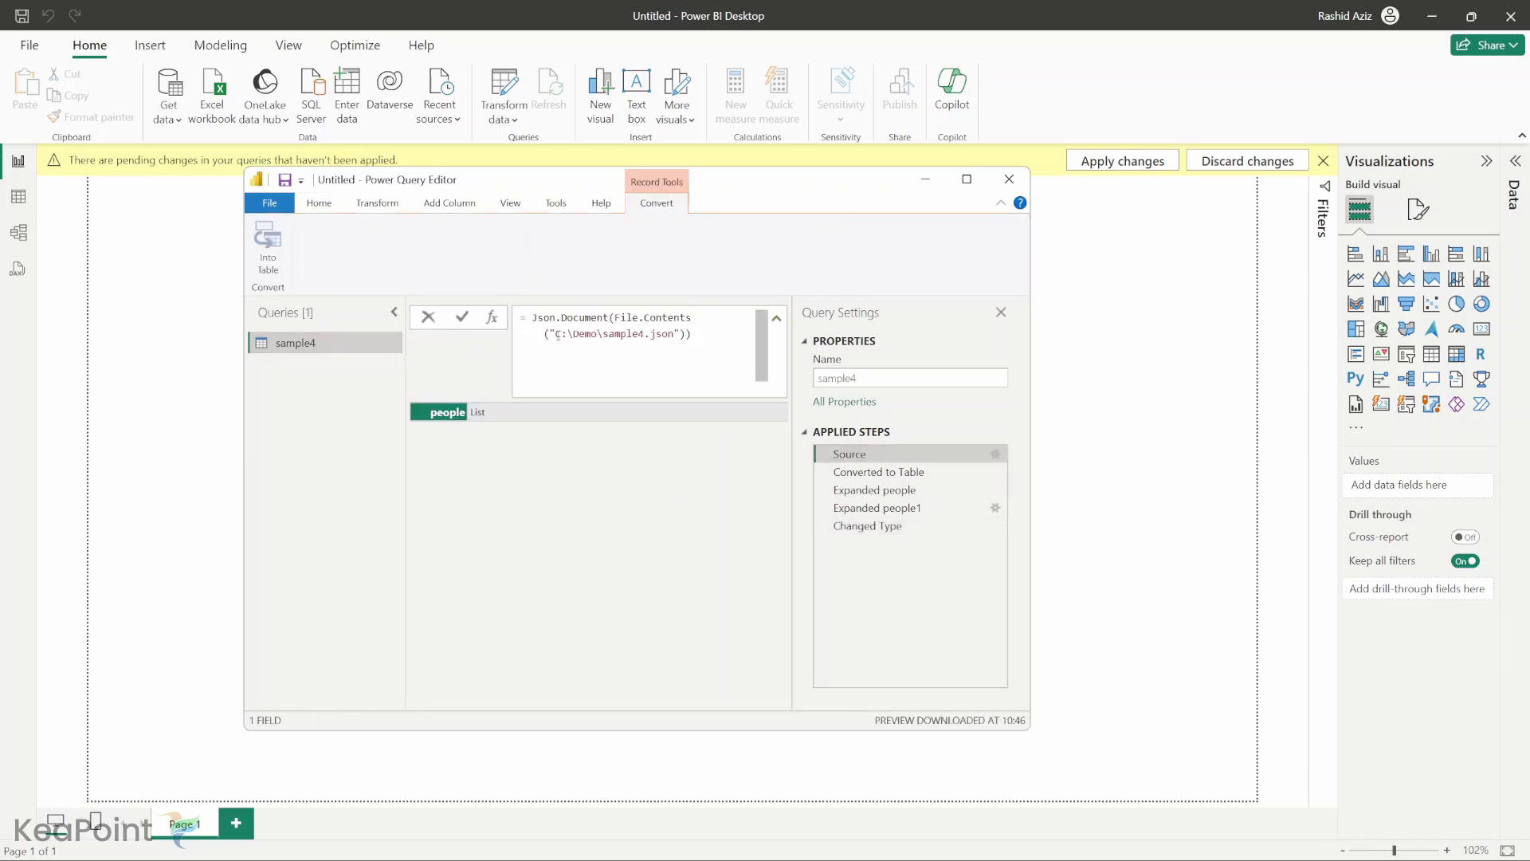
pyautogui.click(318, 204)
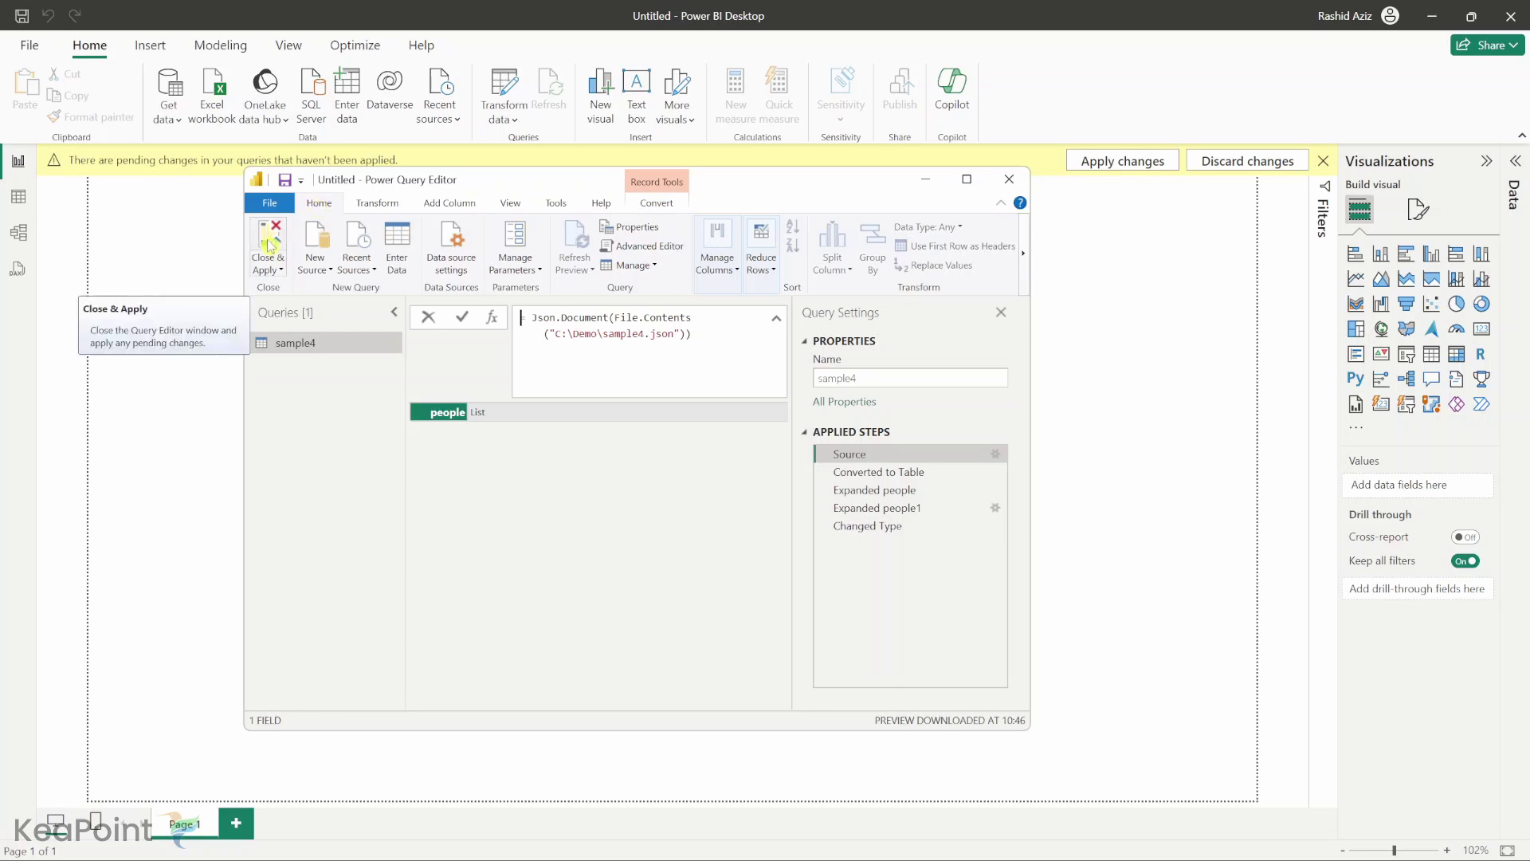
pyautogui.click(268, 249)
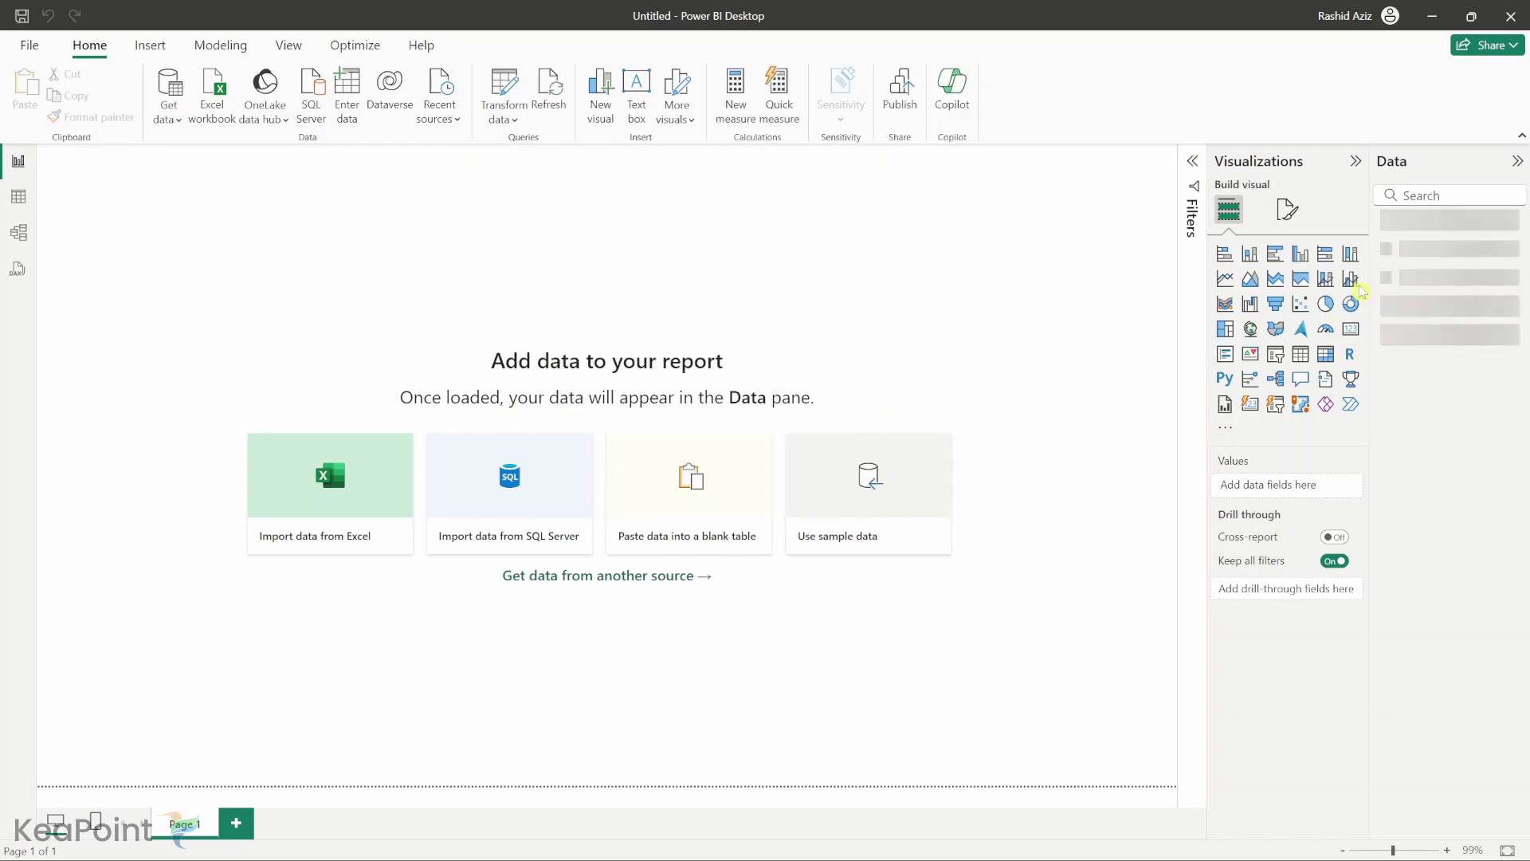
# Add a table of sample4 people firstName, lastName and gender, resized to fit three rows.
pyautogui.click(1300, 355)
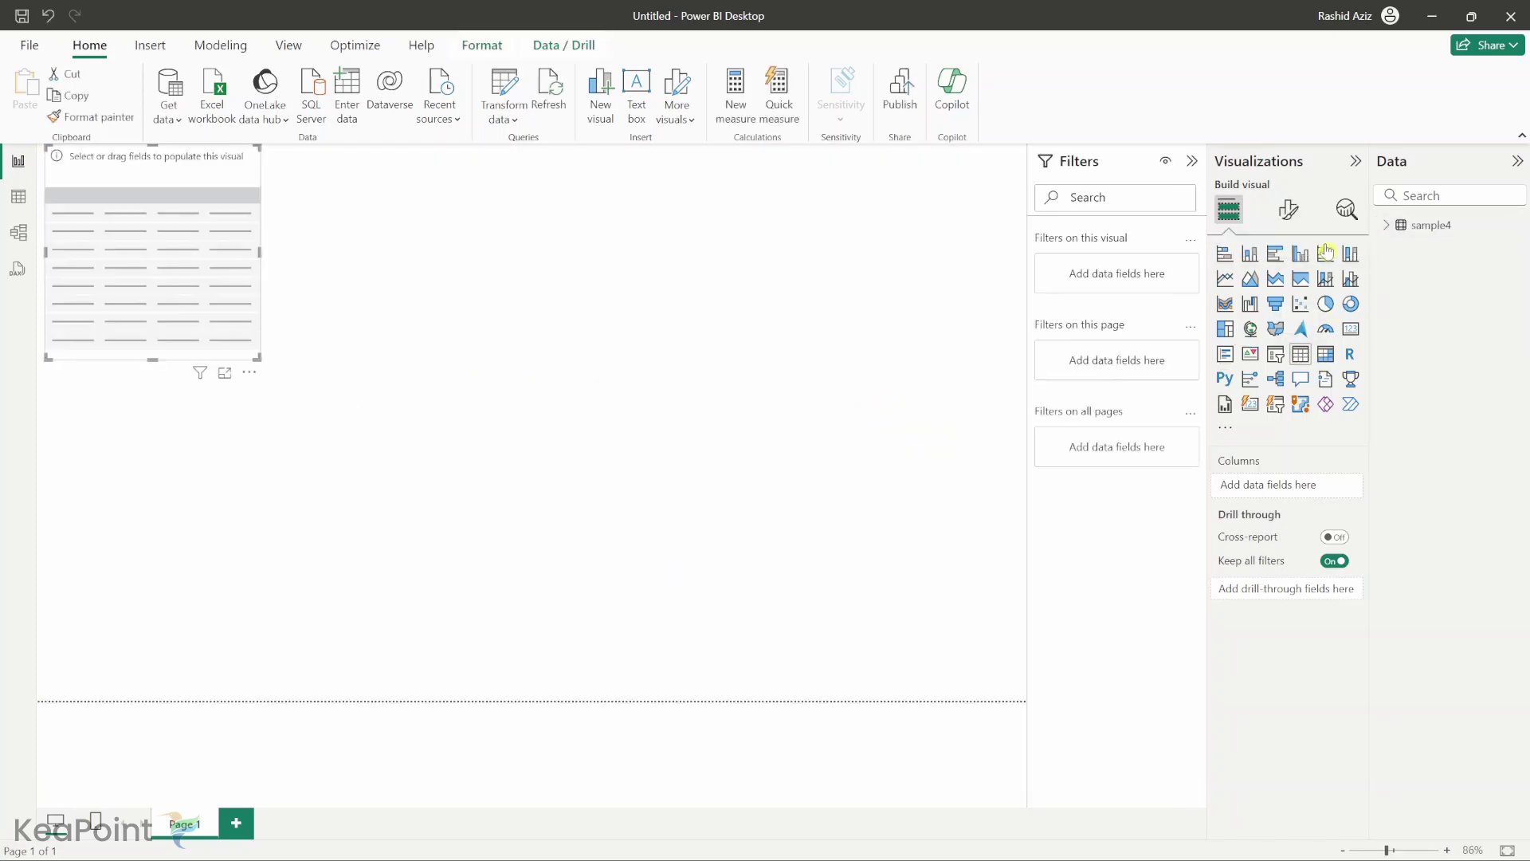
pyautogui.click(1386, 227)
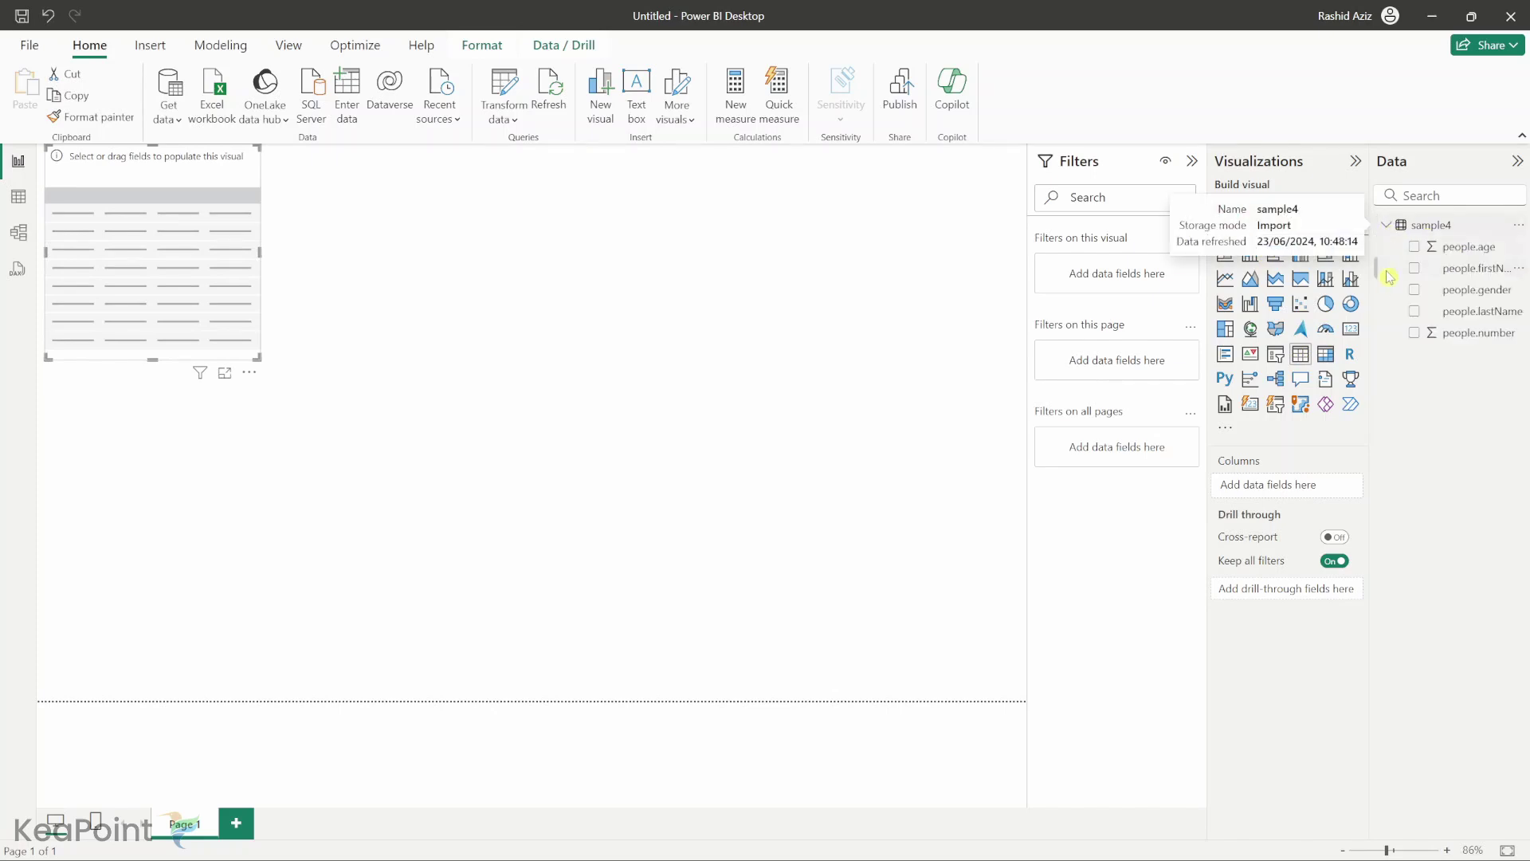
pyautogui.click(1416, 269)
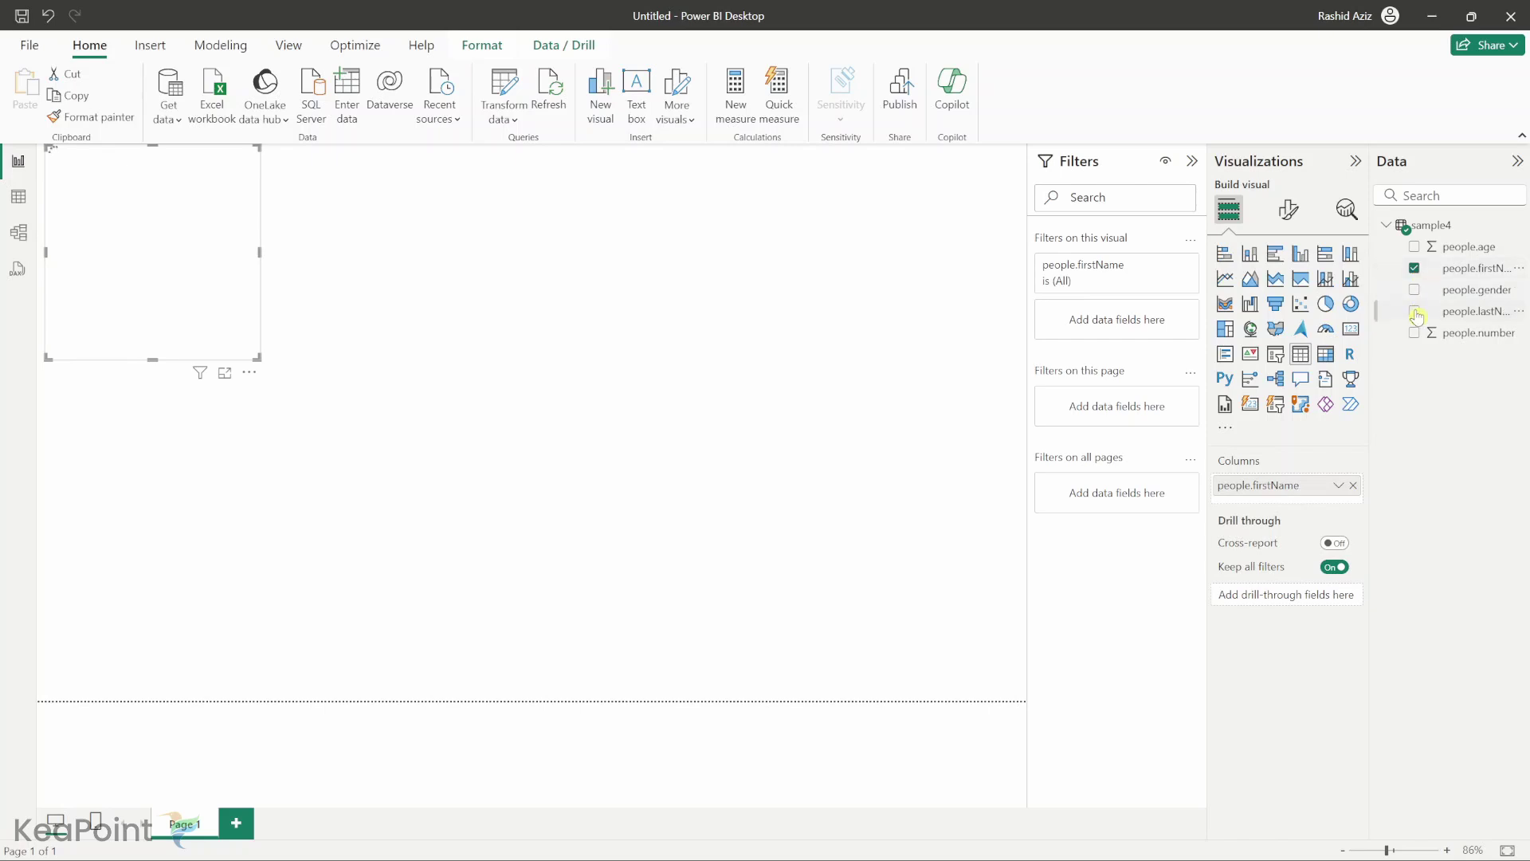
pyautogui.click(1415, 313)
pyautogui.click(1416, 290)
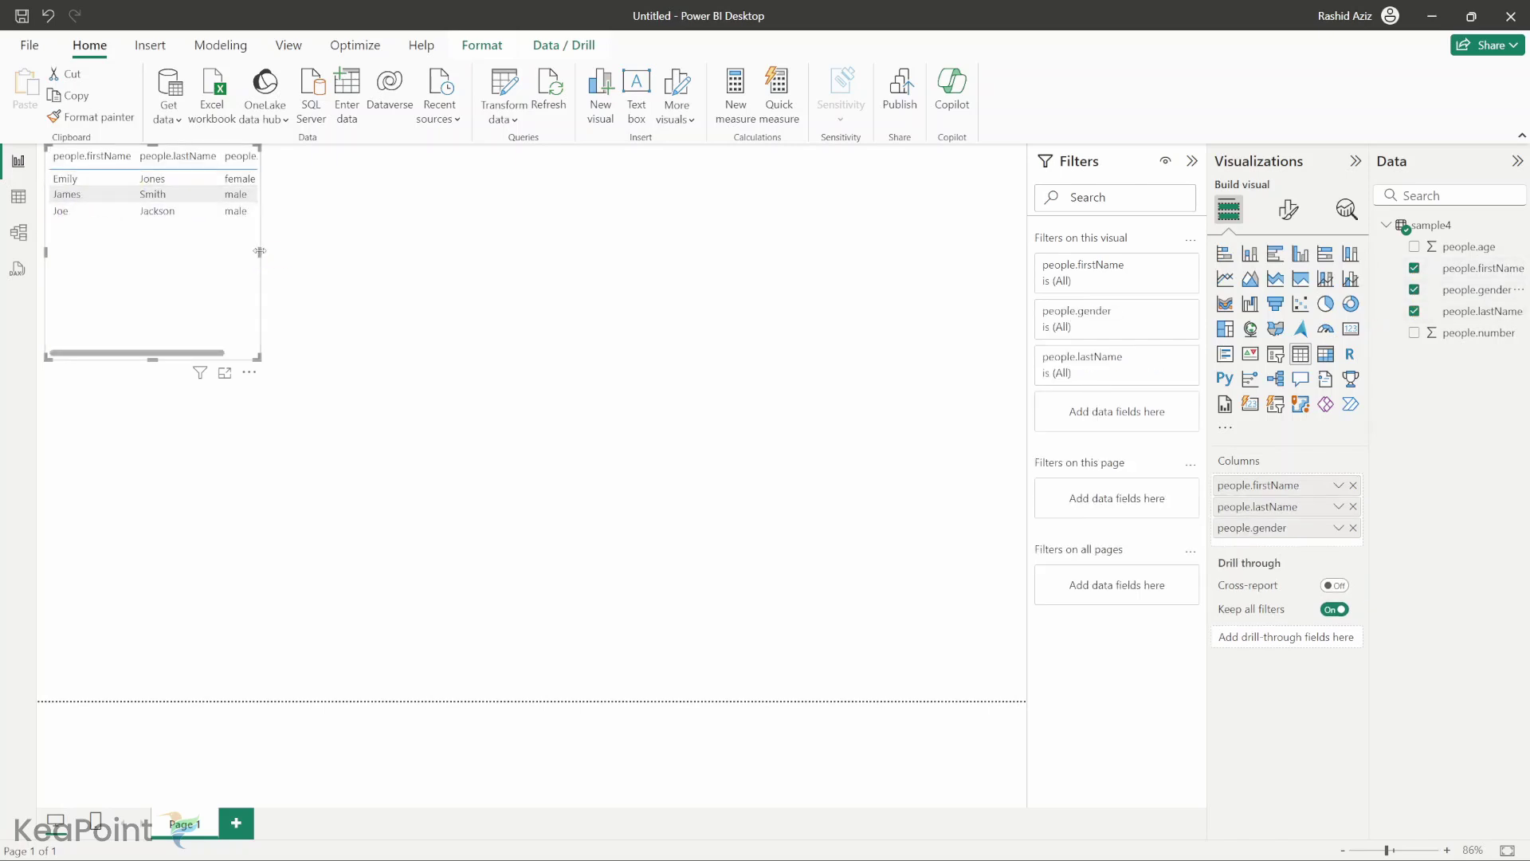
pyautogui.moveTo(260, 251); pyautogui.dragTo(326, 255)
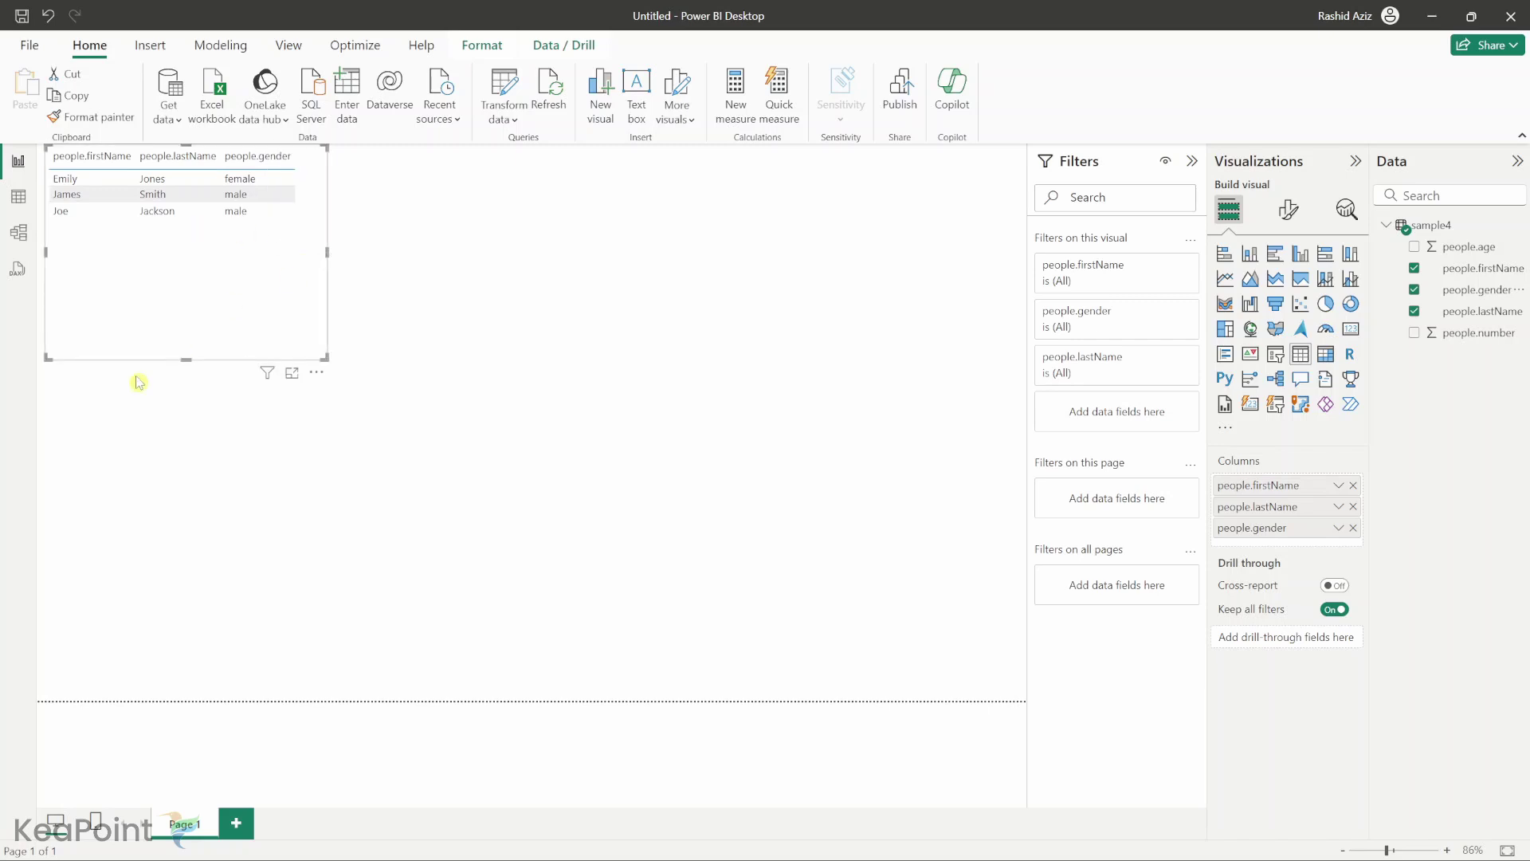
pyautogui.moveTo(192, 360); pyautogui.dragTo(197, 270)
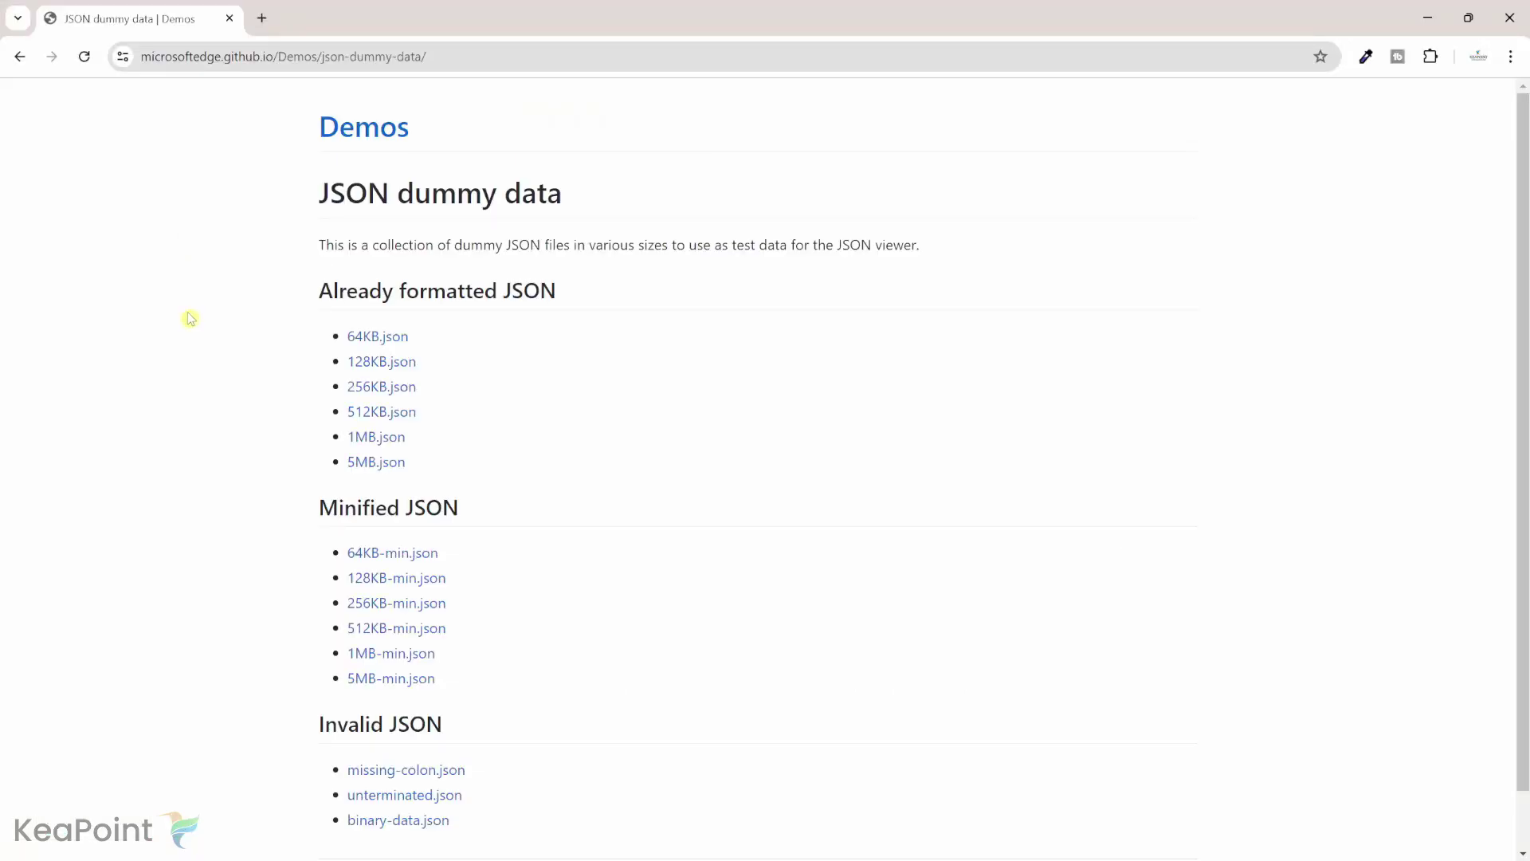
# Open the 5MB.json dummy file in Chrome, browse its raw records, and copy its URL.
pyautogui.scroll(-1, 190, 319)
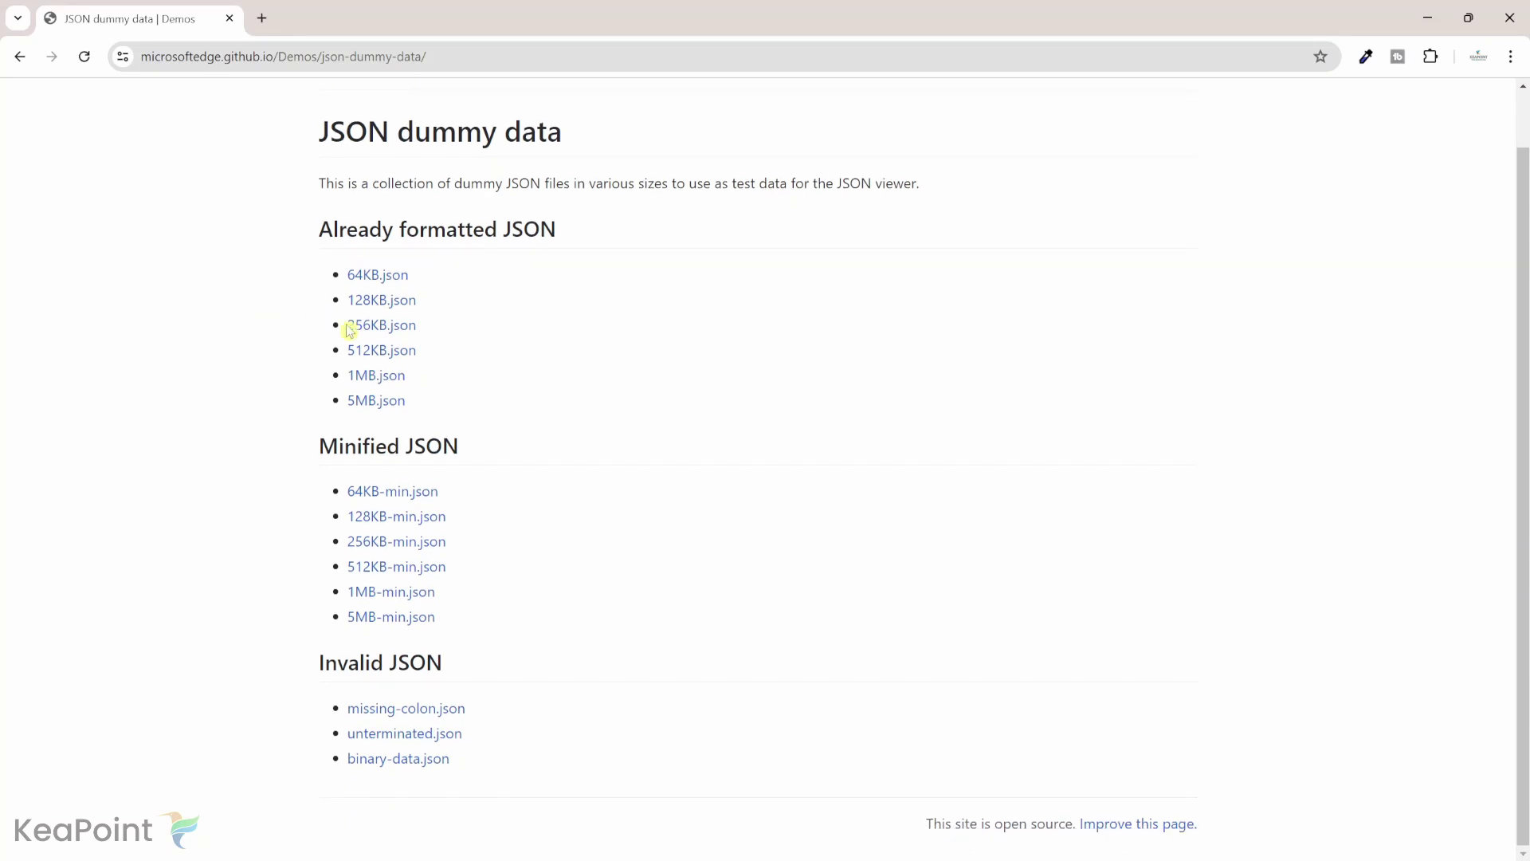
pyautogui.click(365, 409)
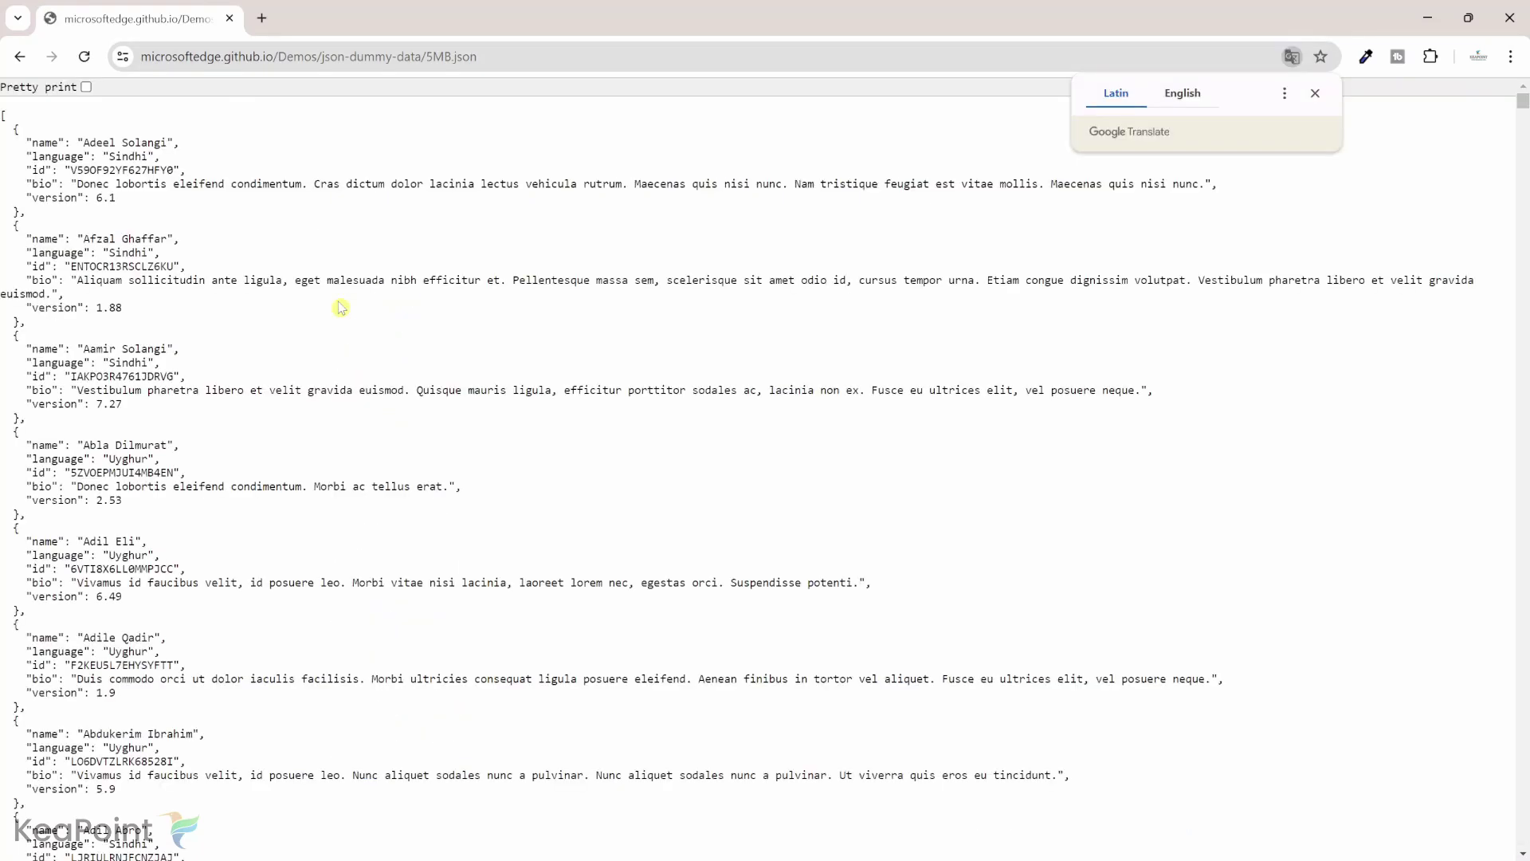
pyautogui.scroll(-7, 341, 306)
pyautogui.scroll(-8, 340, 303)
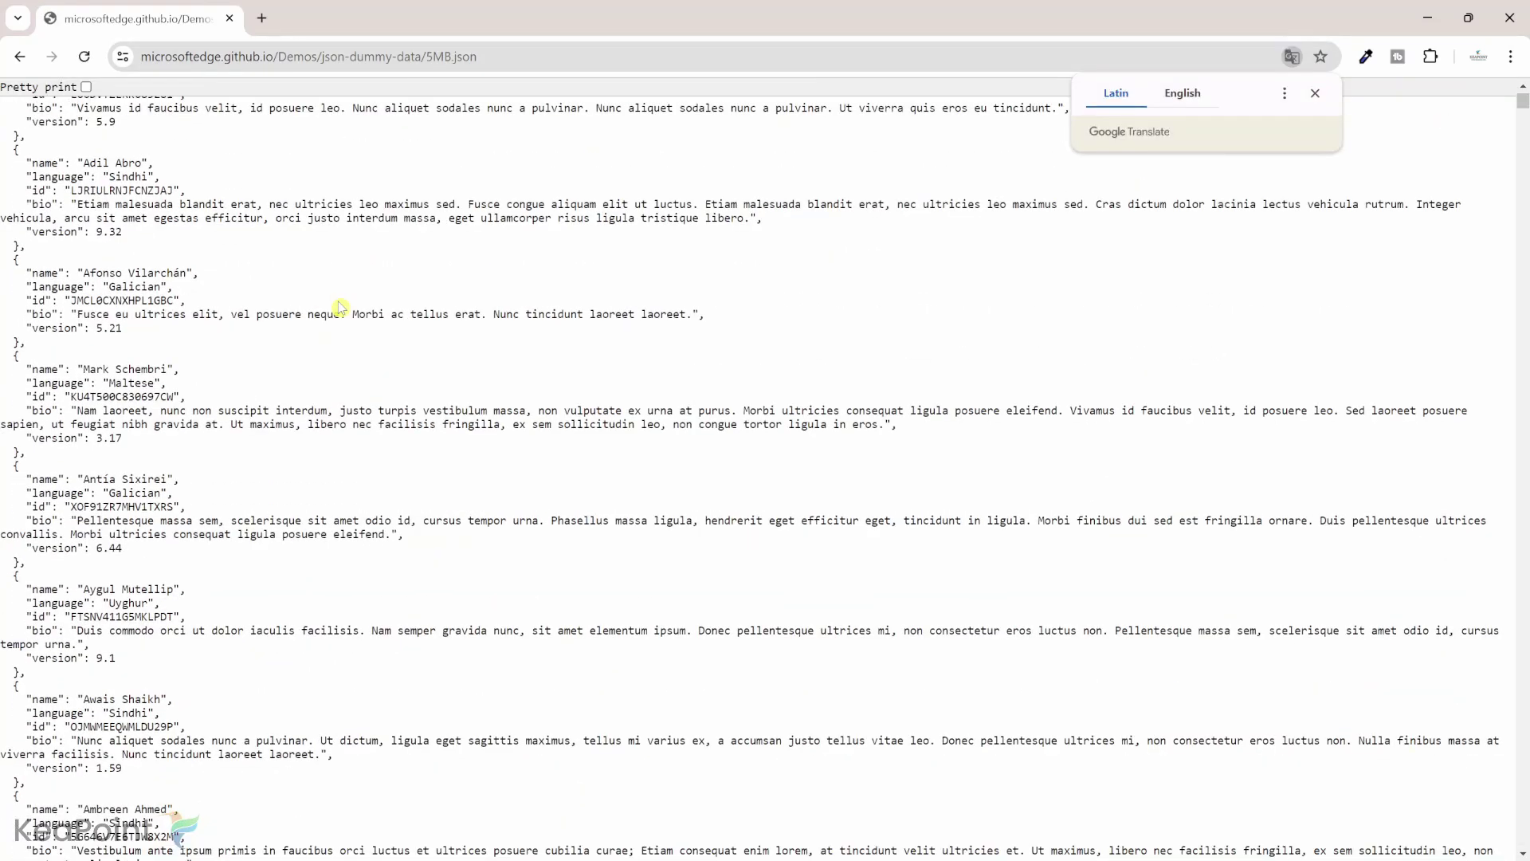
pyautogui.scroll(-2, 341, 307)
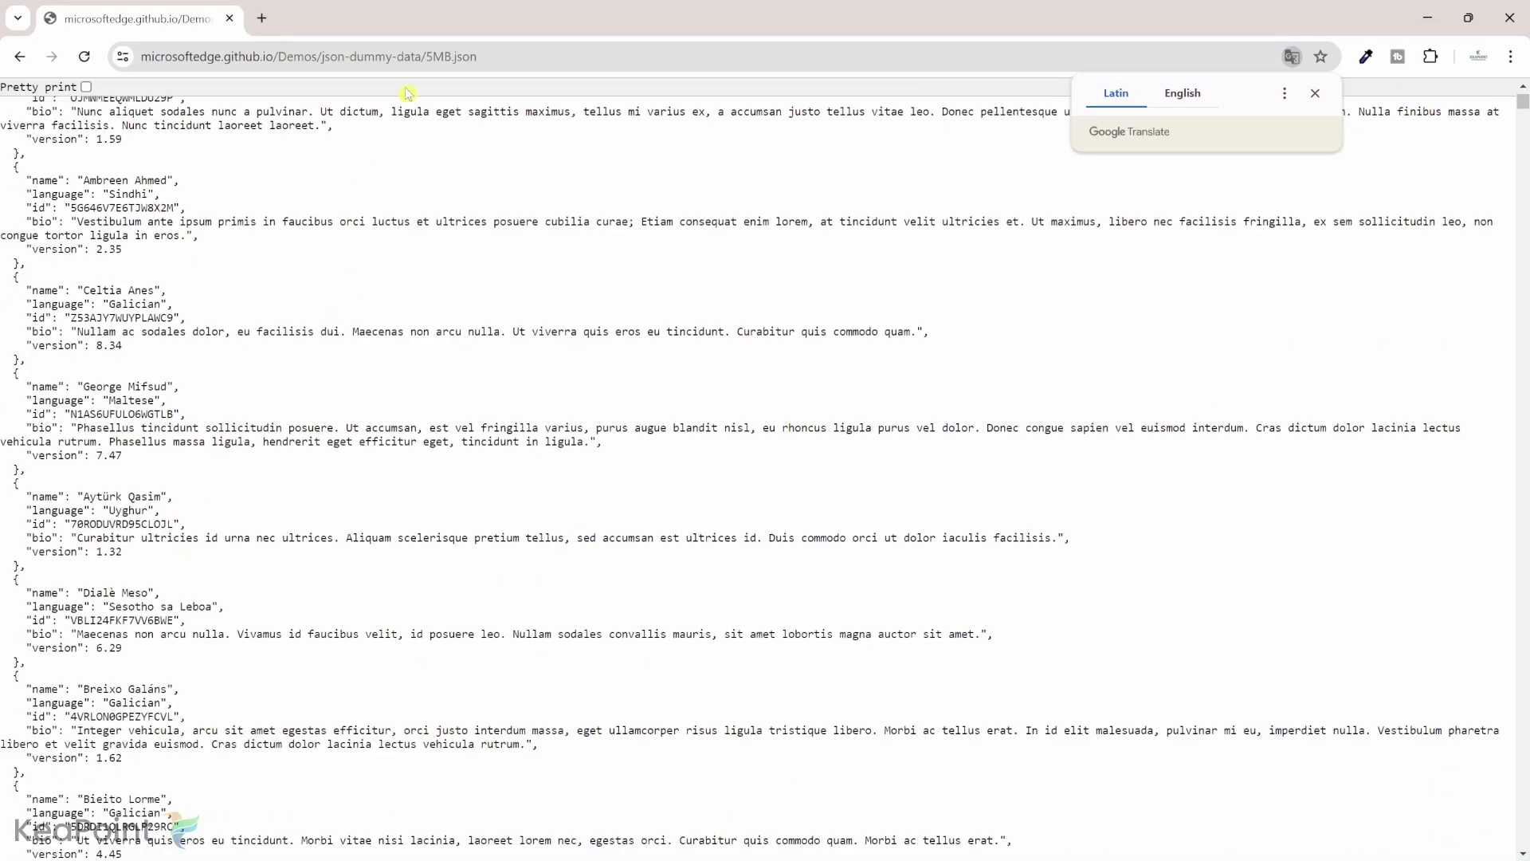
pyautogui.click(426, 62)
pyautogui.hotkey('ctrl', 'c')
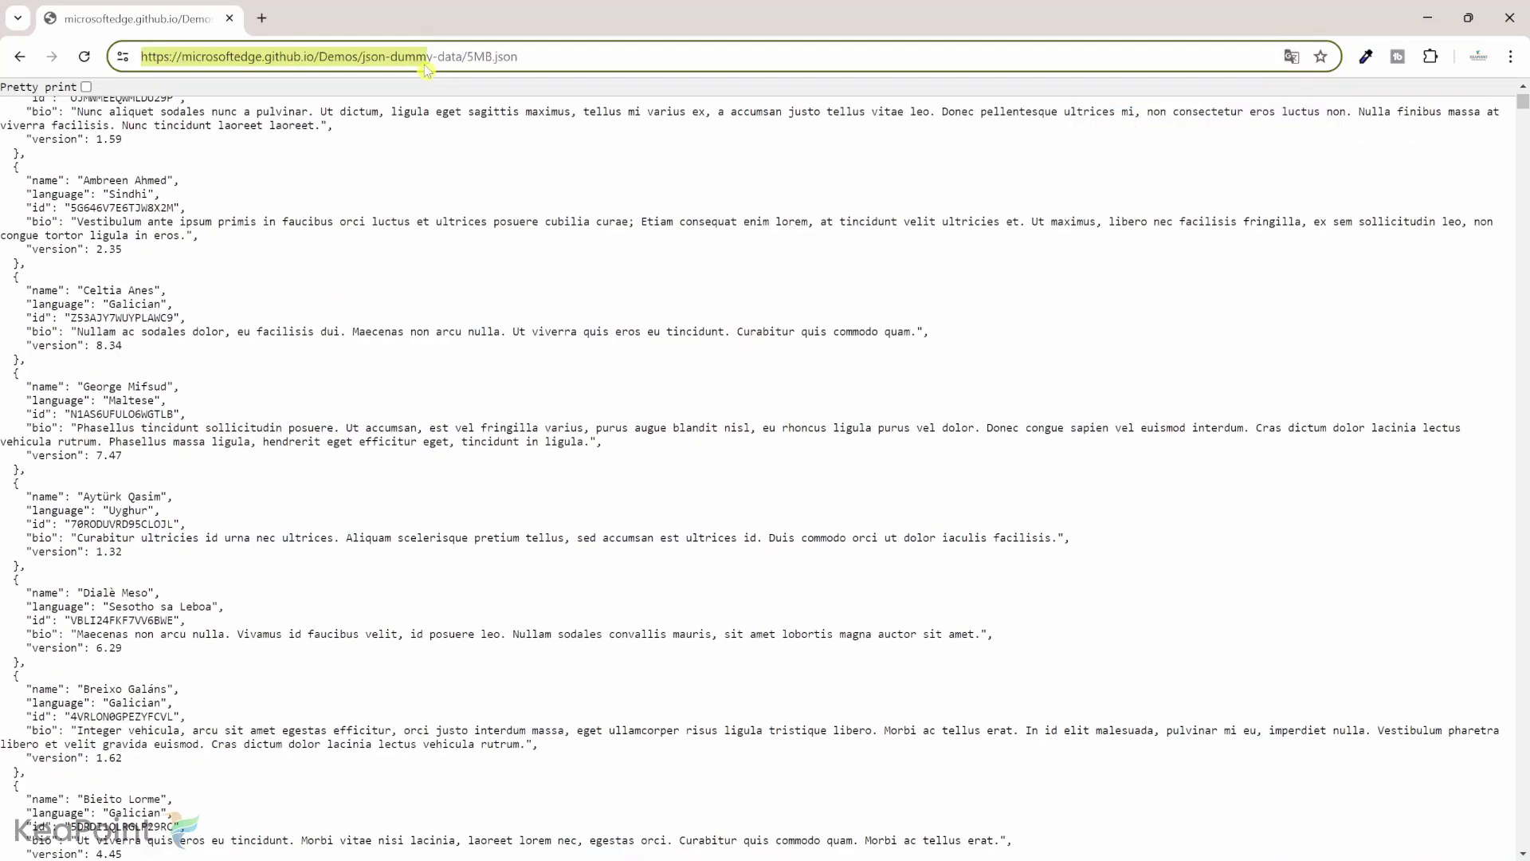
pyautogui.rightClick(427, 71)
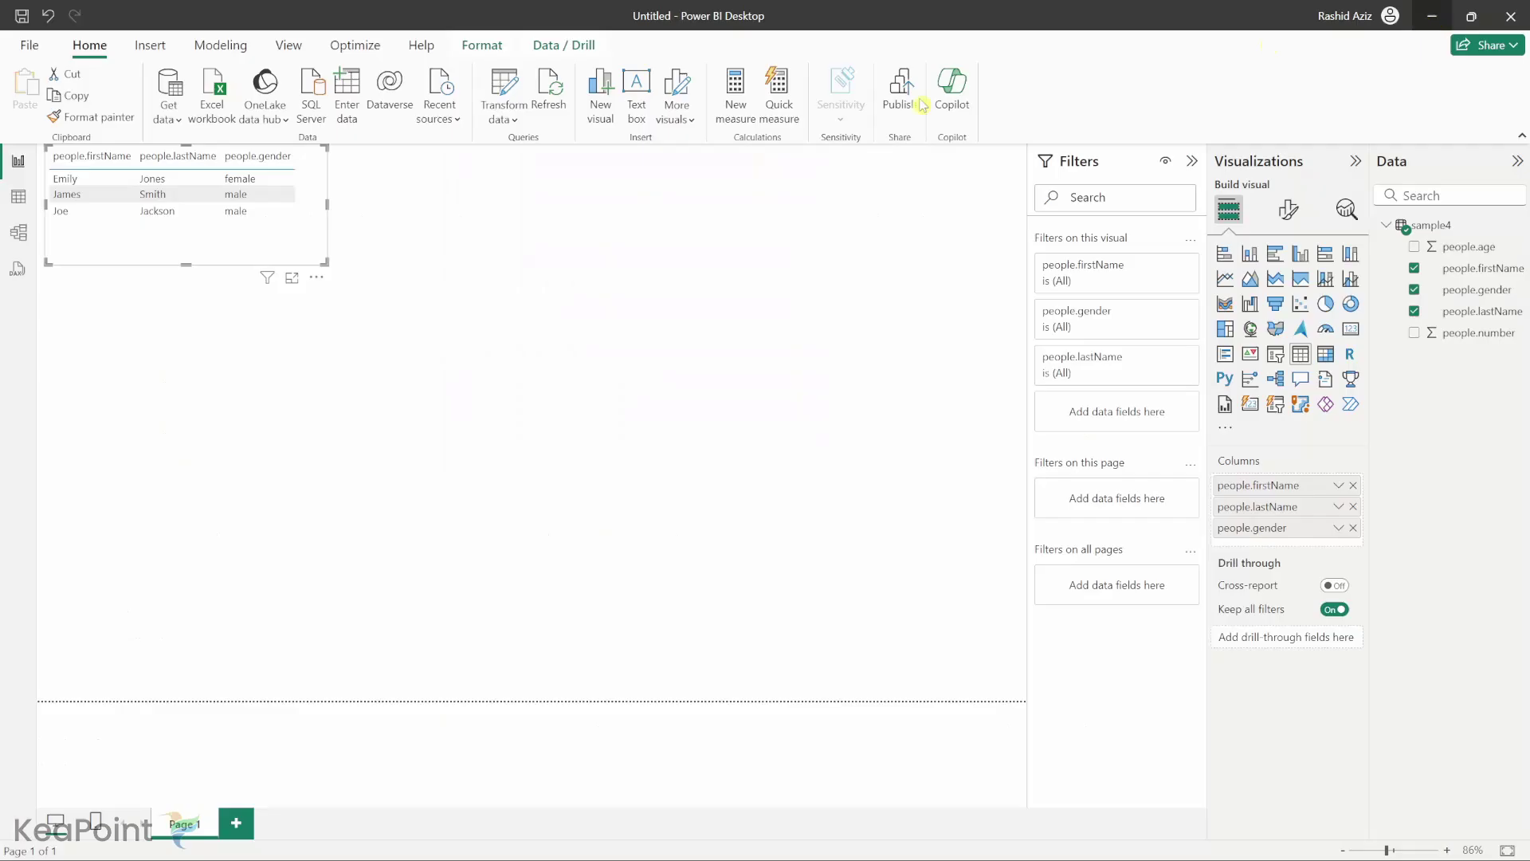
# Create a Web data source using the pasted 5MB.json URL and confirm it.
pyautogui.click(174, 121)
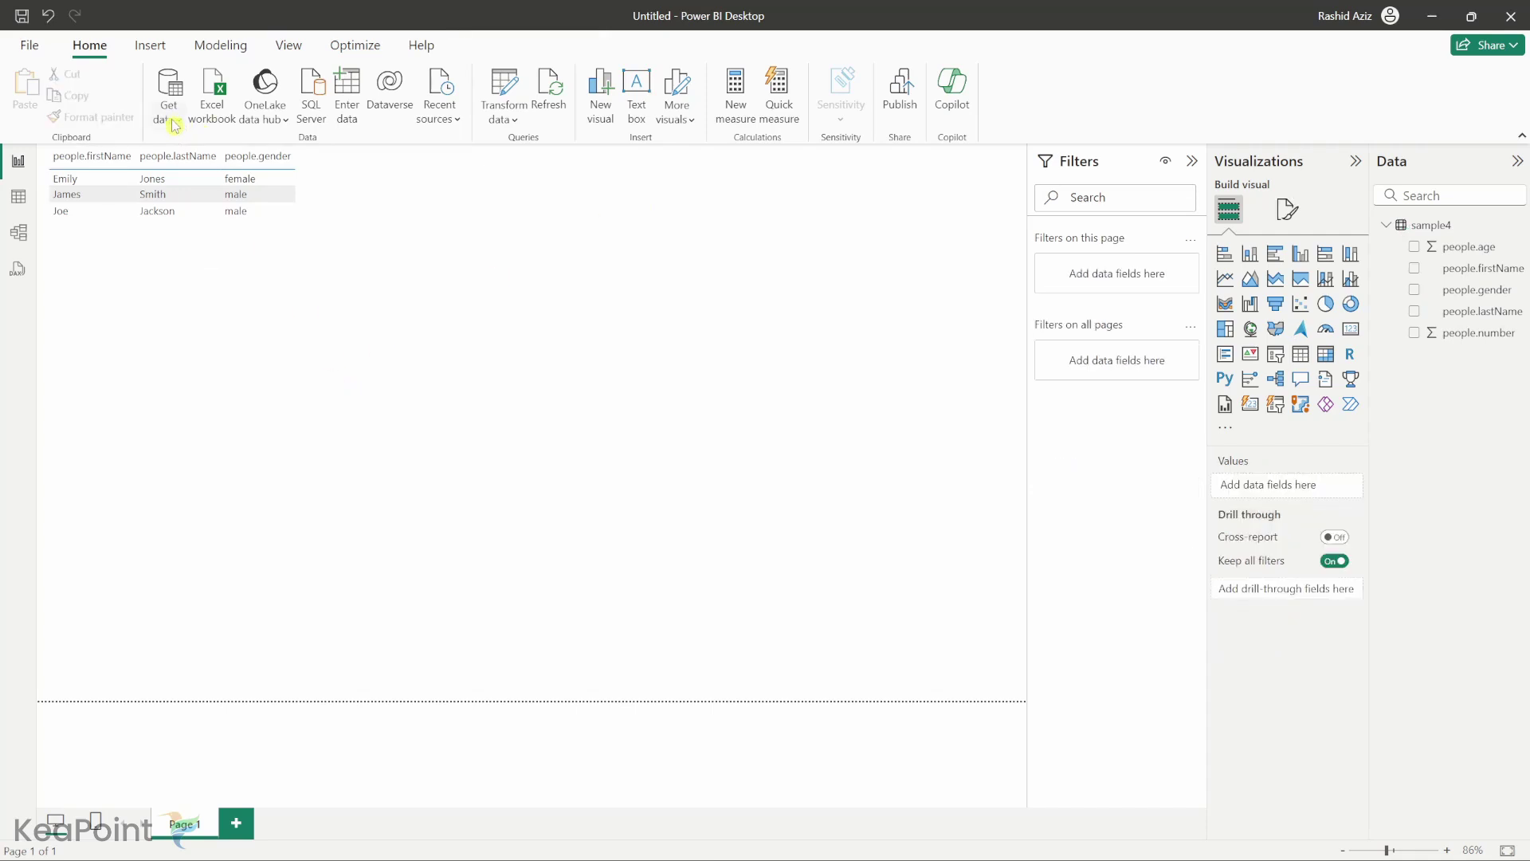
pyautogui.click(176, 127)
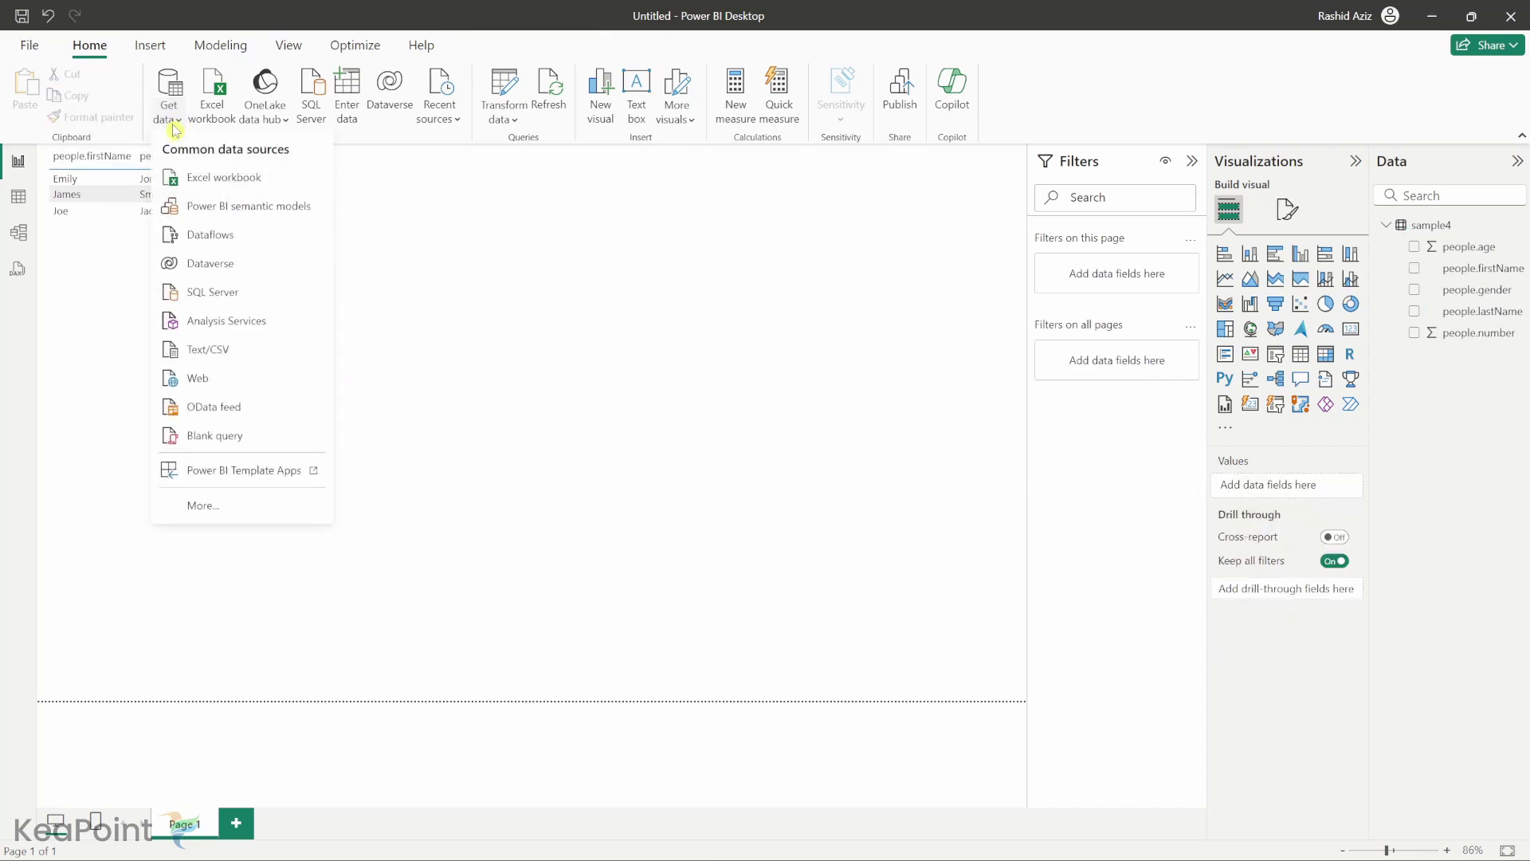
pyautogui.click(209, 380)
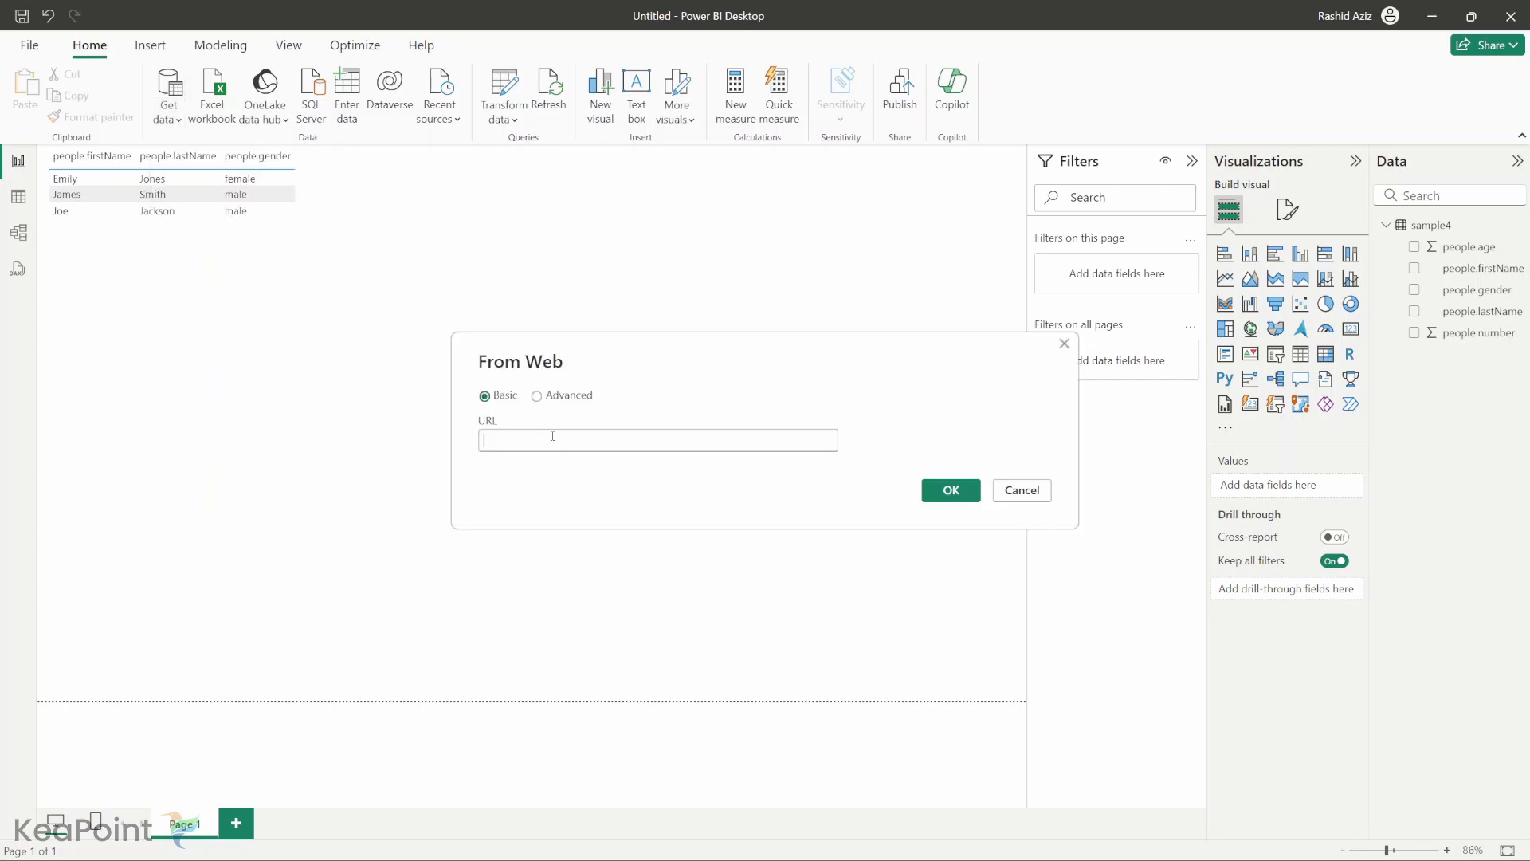
pyautogui.rightClick(553, 437)
pyautogui.click(458, 518)
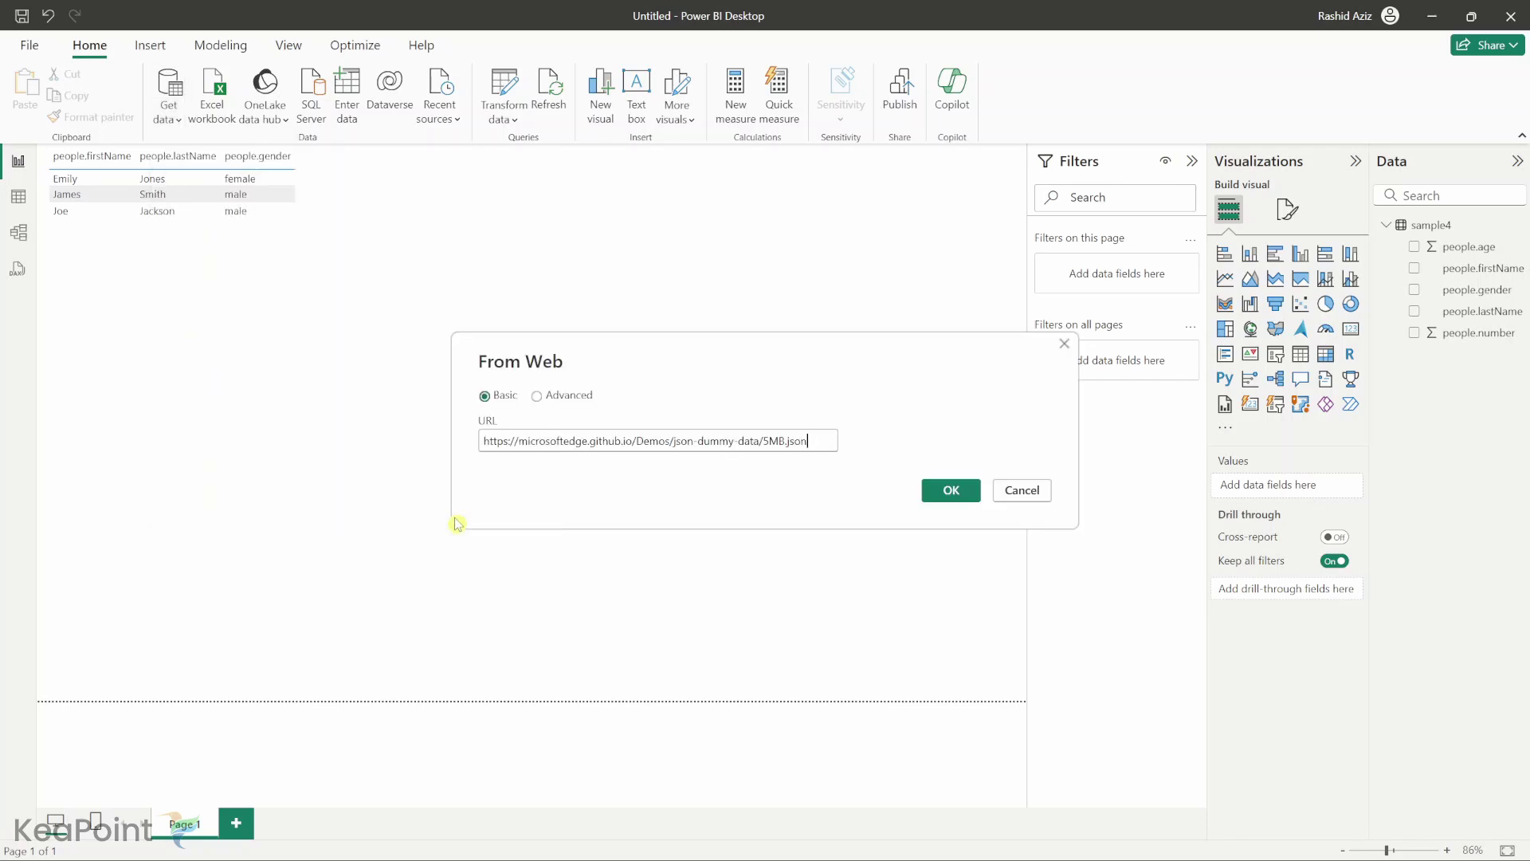
pyautogui.click(953, 492)
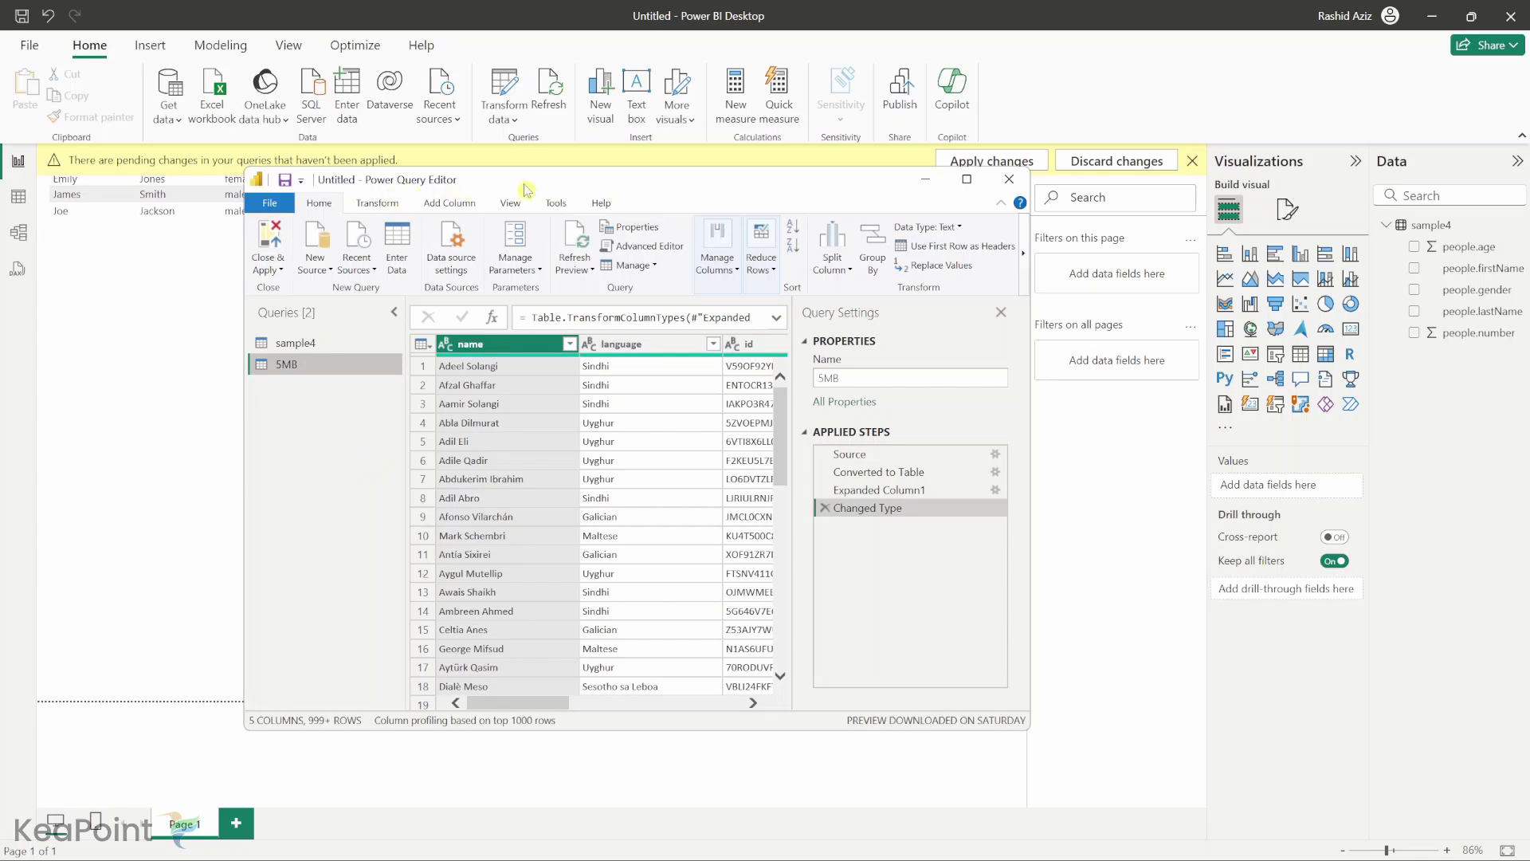
# Review the 5MB query's Source formula, then Close & Apply it into the report.
pyautogui.click(862, 453)
pyautogui.click(777, 319)
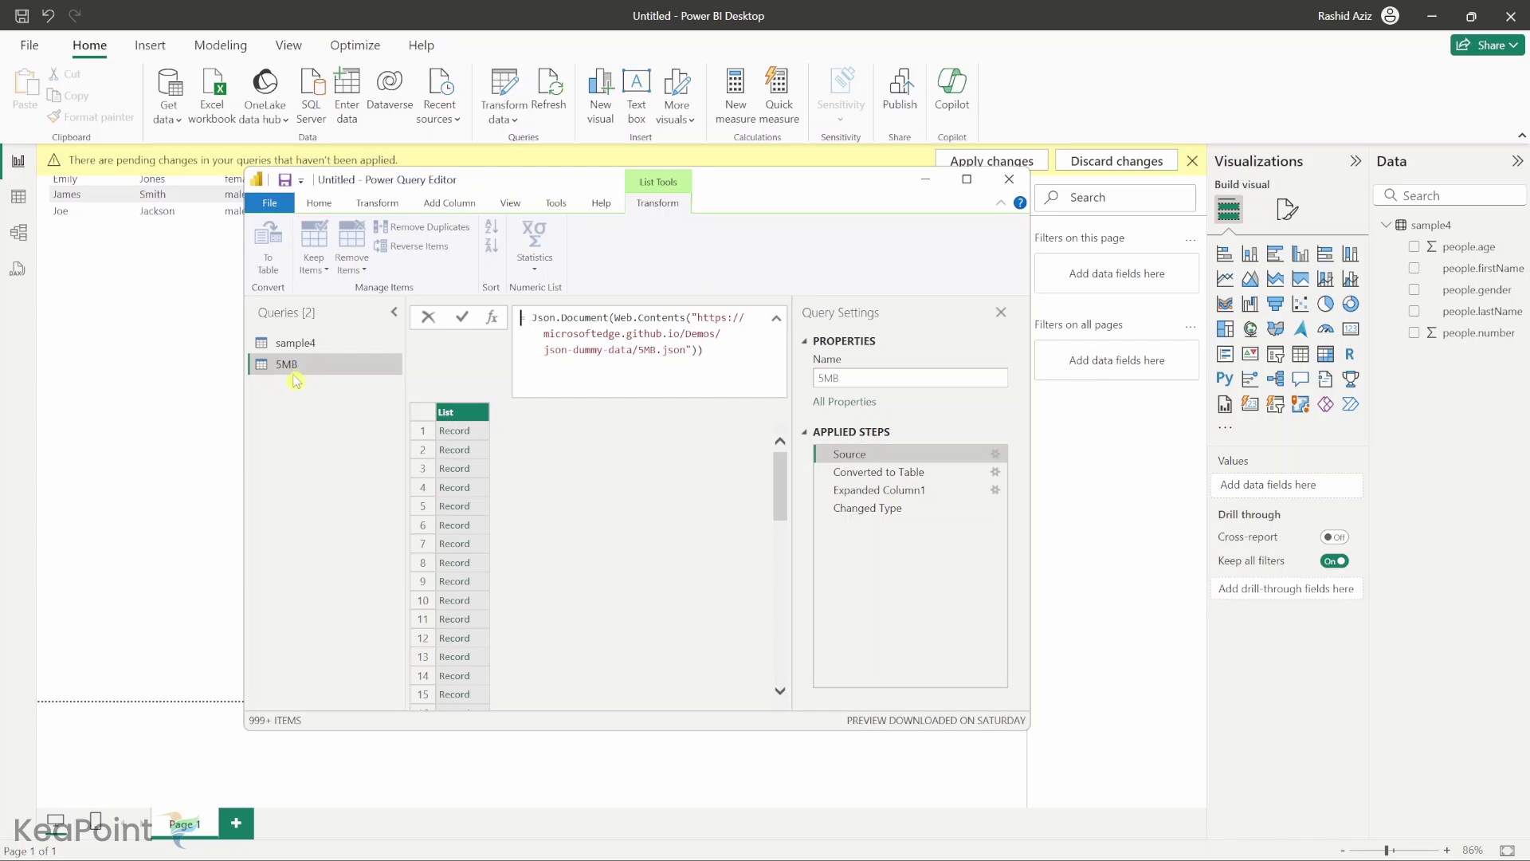
pyautogui.click(319, 203)
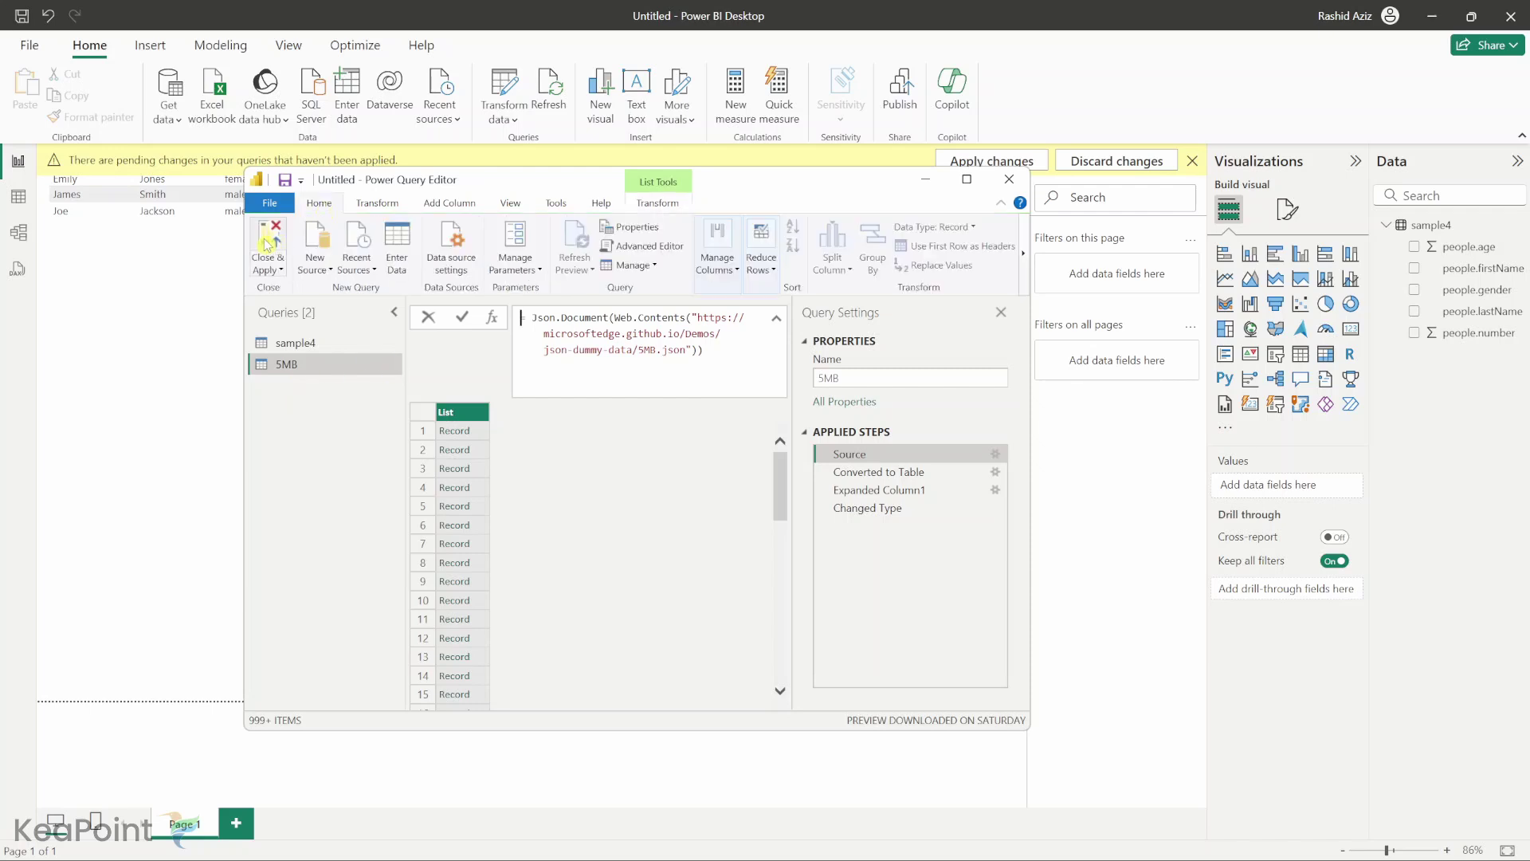
pyautogui.click(266, 244)
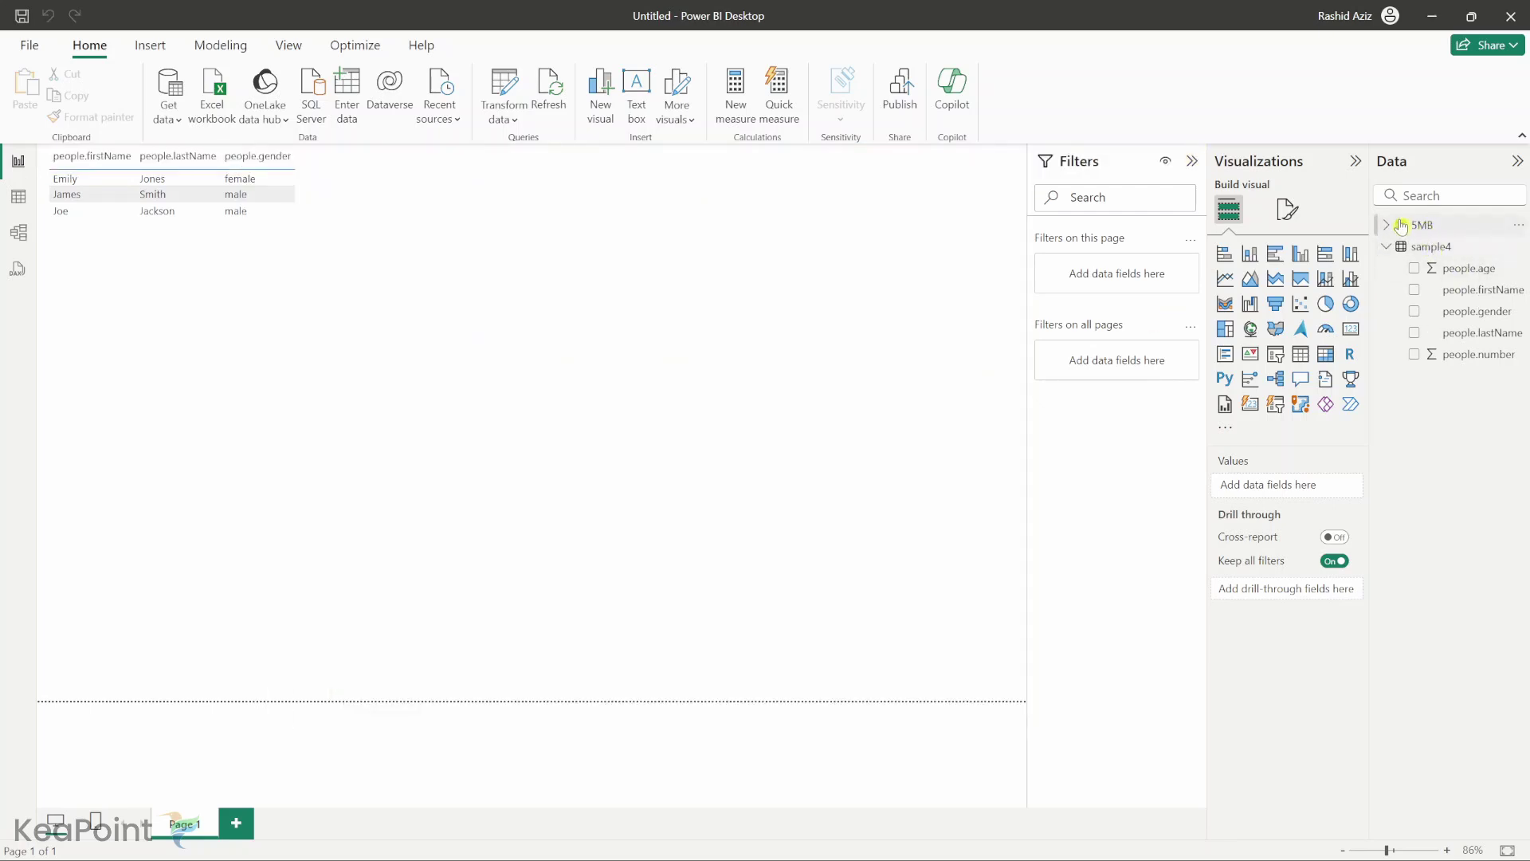
# Add a second table visual showing the 5MB name, id and bio fields, then deselect it.
pyautogui.click(1401, 225)
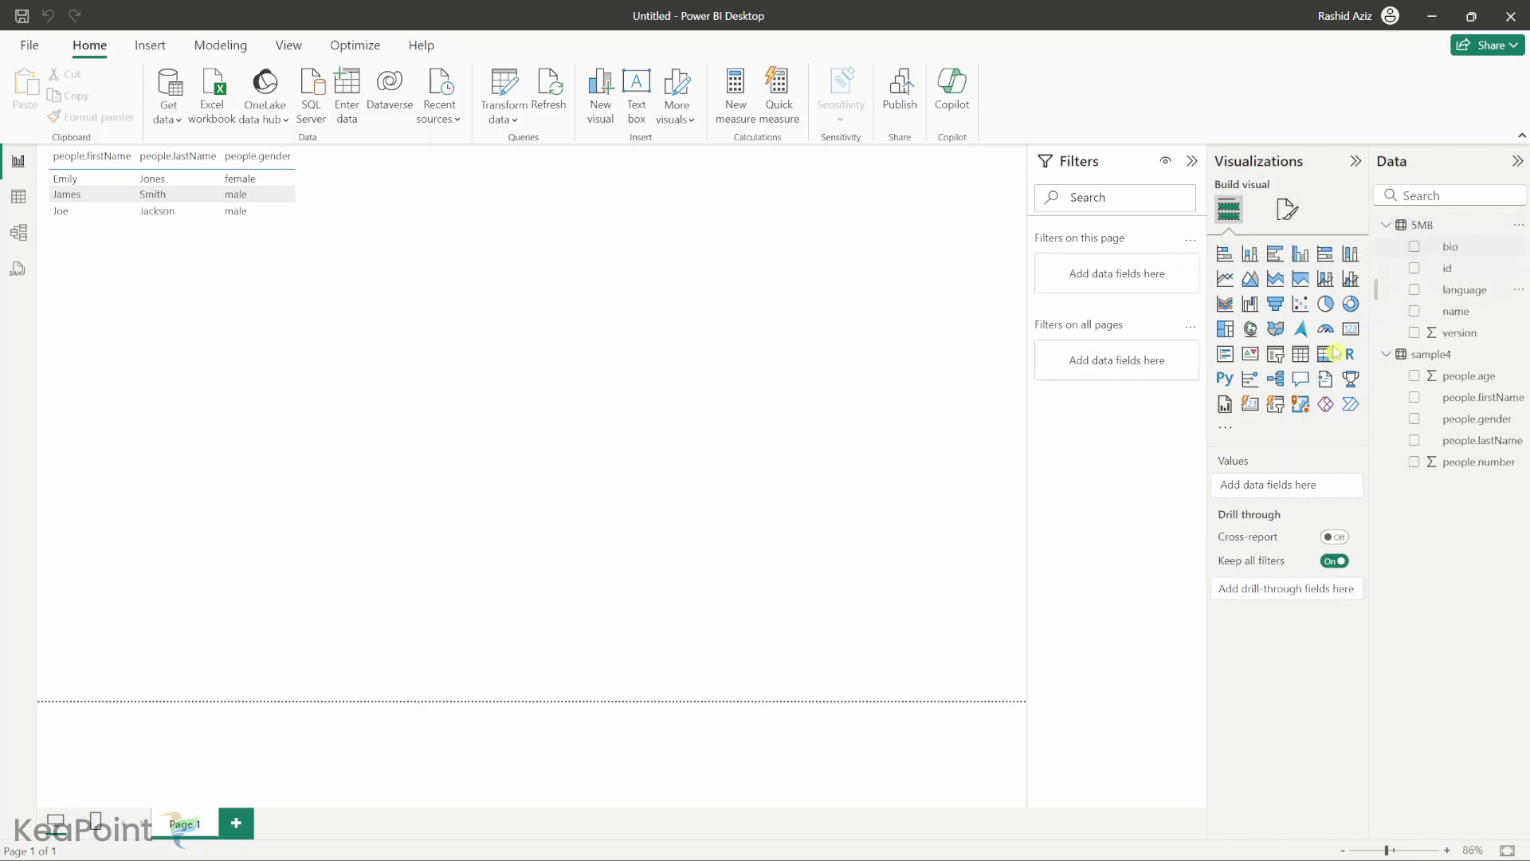
pyautogui.click(1303, 355)
pyautogui.click(1414, 311)
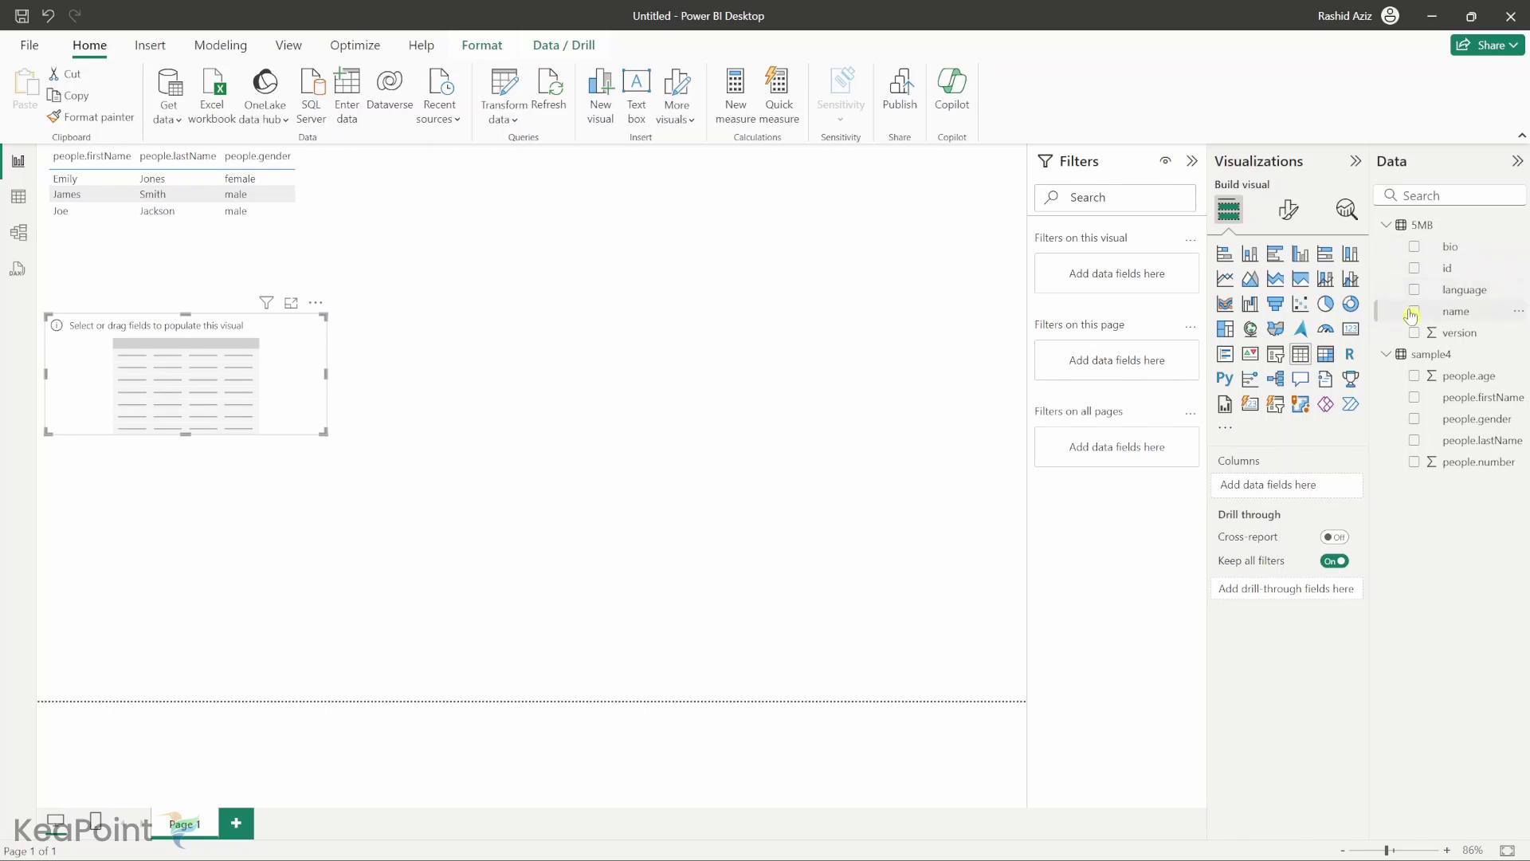
pyautogui.click(1414, 269)
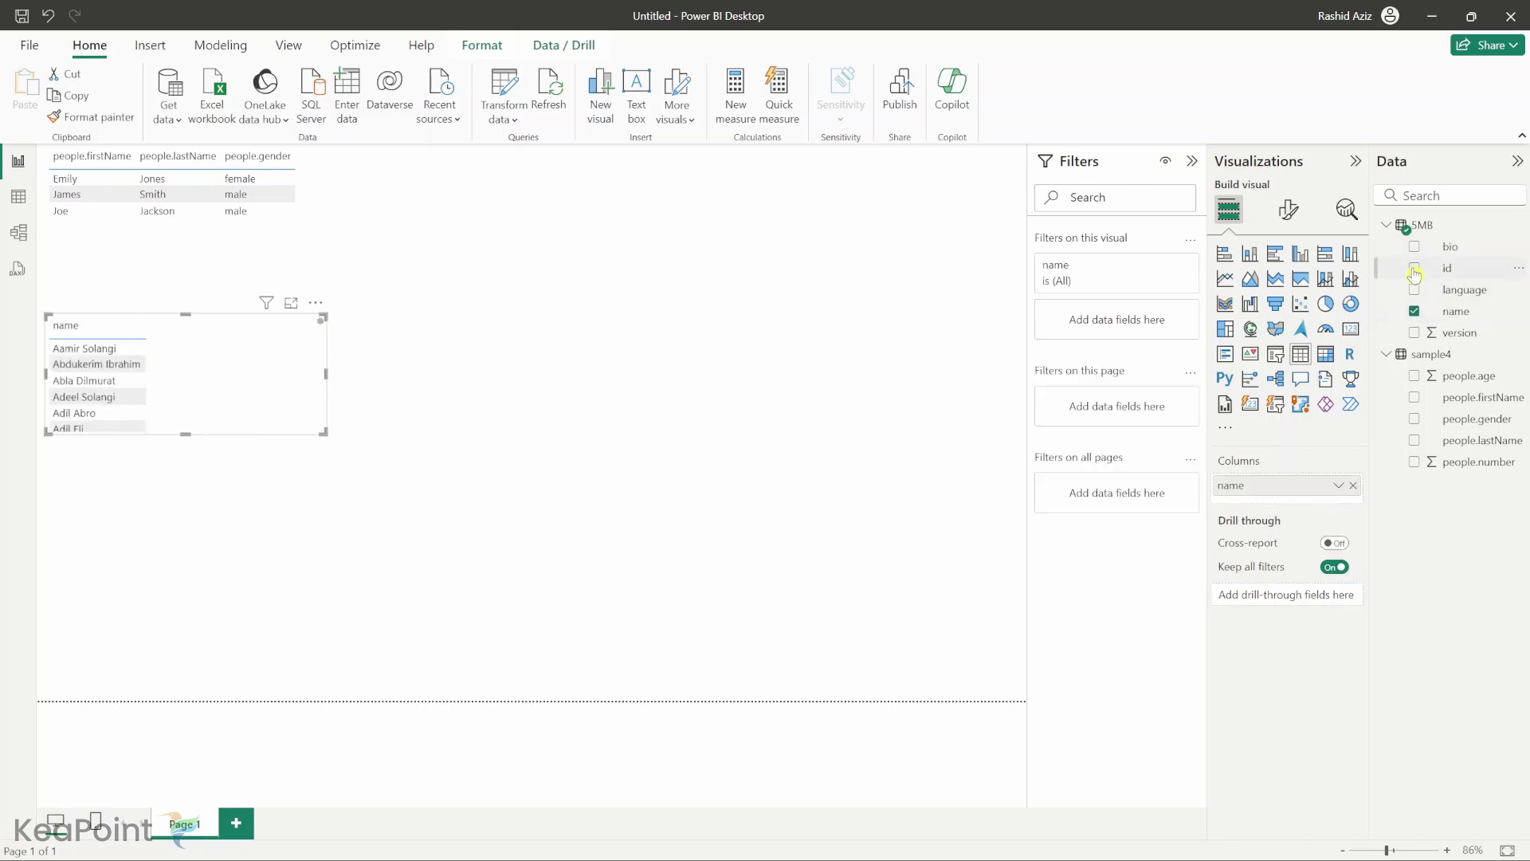
pyautogui.click(1415, 247)
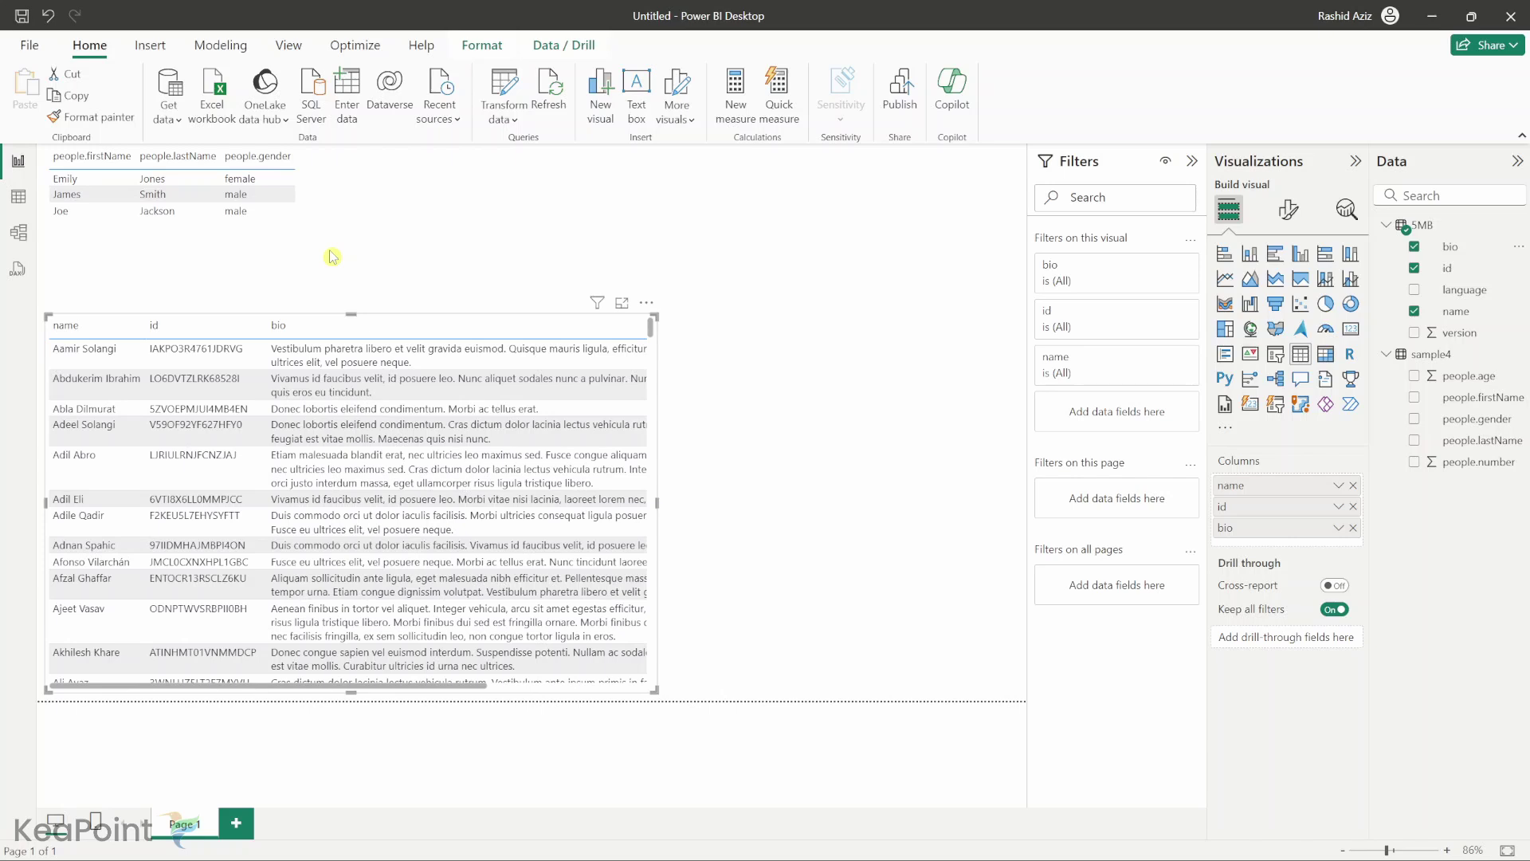
pyautogui.press('Escape')
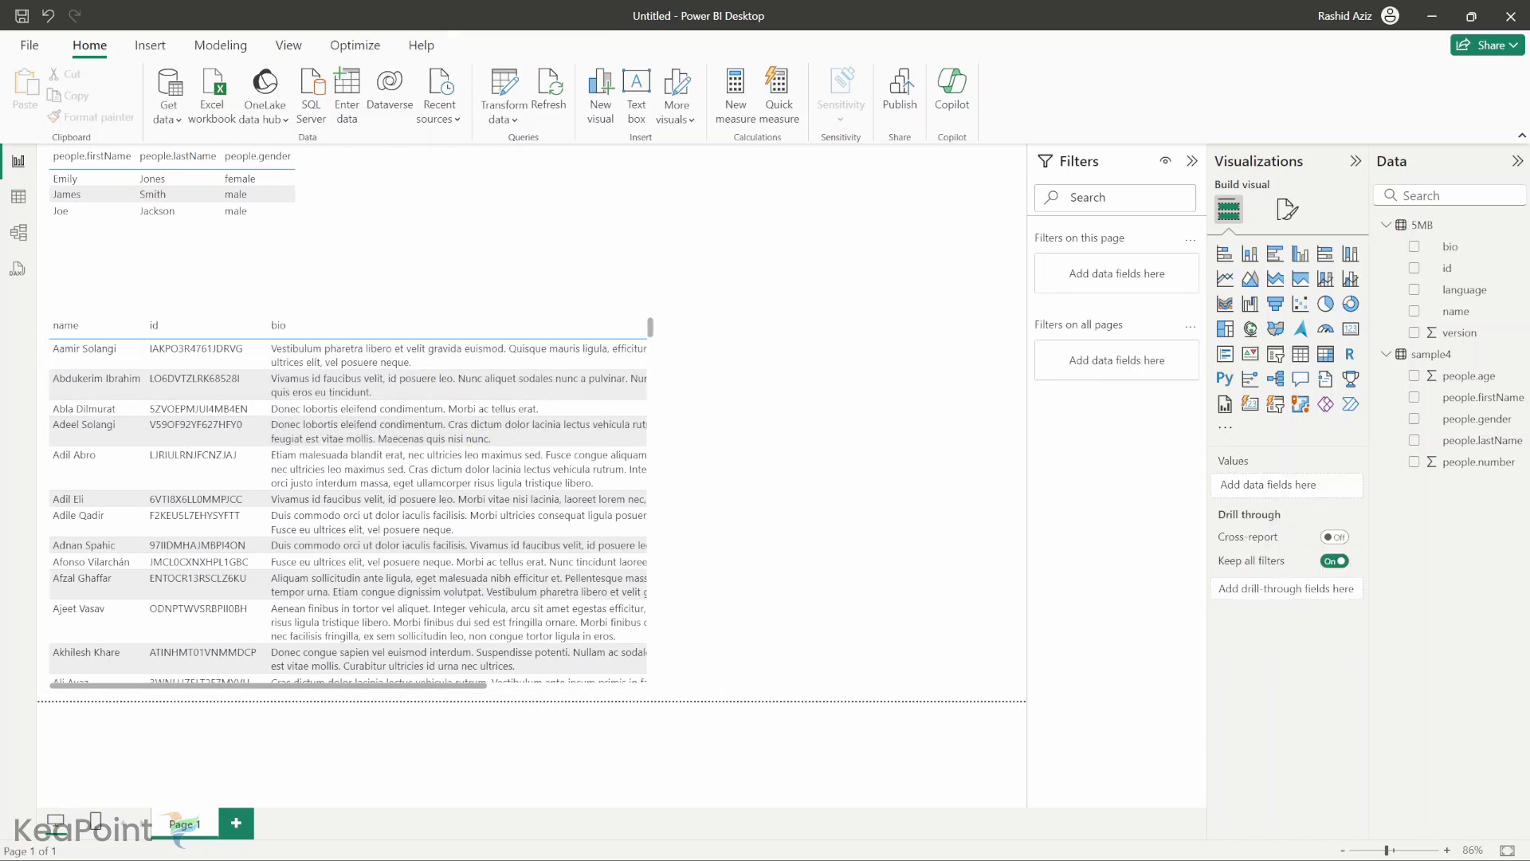